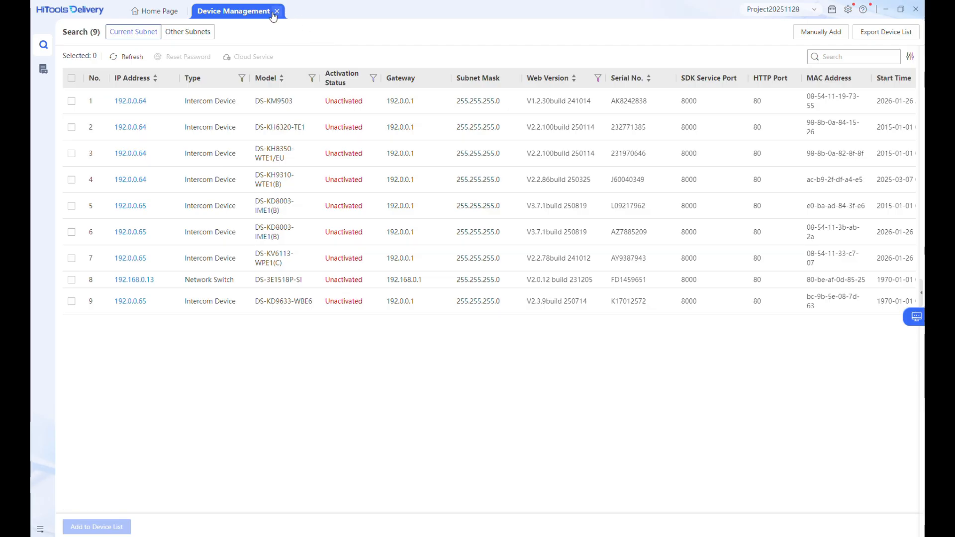
Close the Device Management list and open Guided Delivery from the Home Page
{"action": "left_click", "coordinate": [278, 11]}
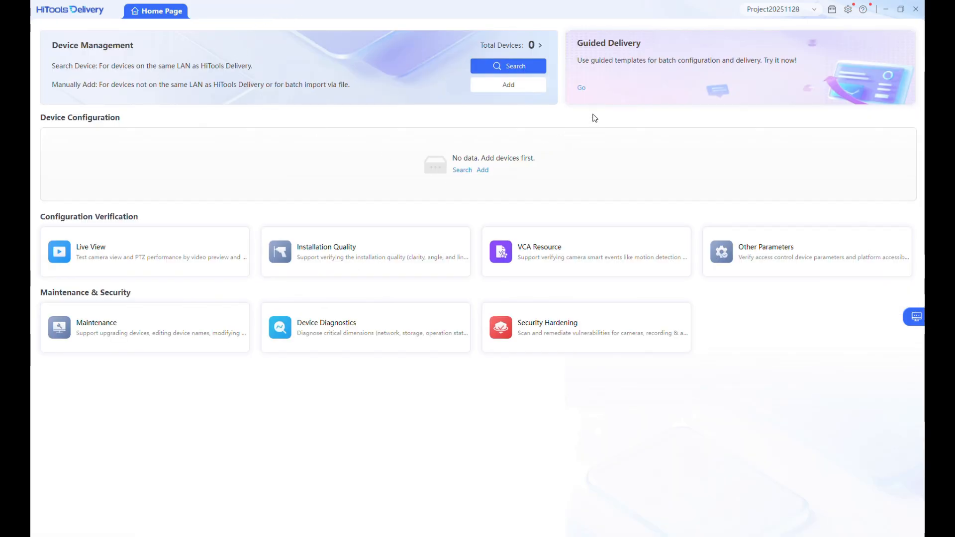
{"action": "left_click", "coordinate": [582, 88]}
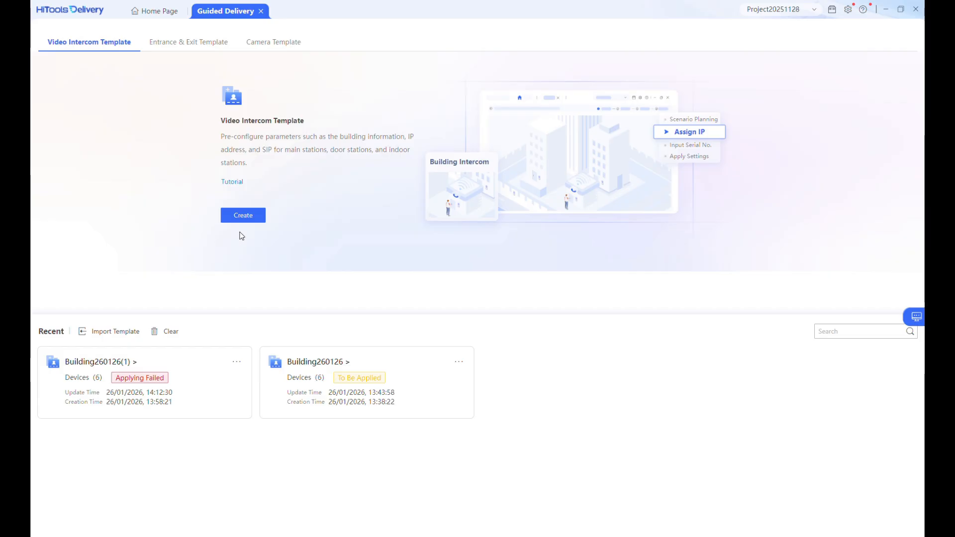
Create a new Video Intercom Template and begin adjusting floors per building
{"action": "left_click", "coordinate": [245, 215]}
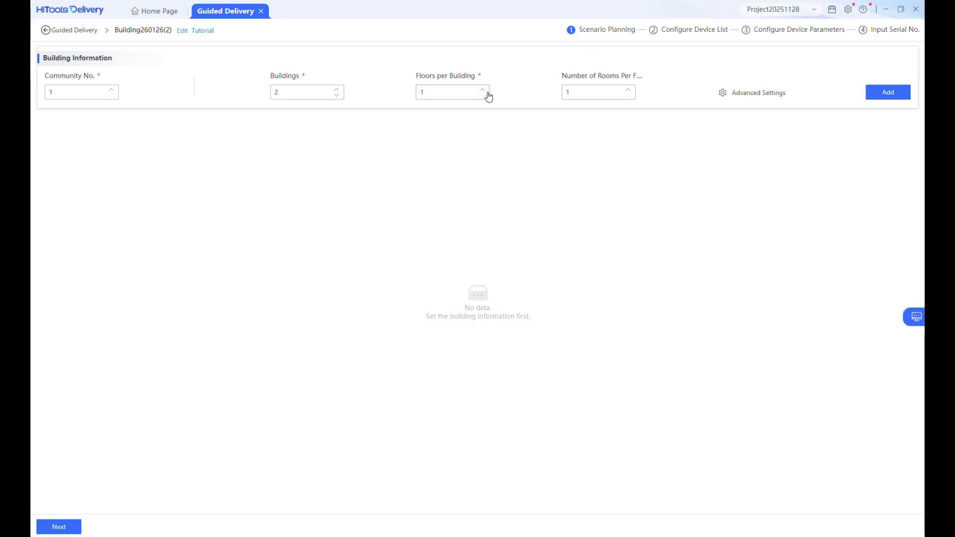
{"action": "left_click", "coordinate": [483, 91]}
Set 1 floor per building, generate 1Building and 2Building, check 2Building's Scene-2, and continue
{"action": "left_click", "coordinate": [483, 96]}
{"action": "left_click", "coordinate": [887, 92]}
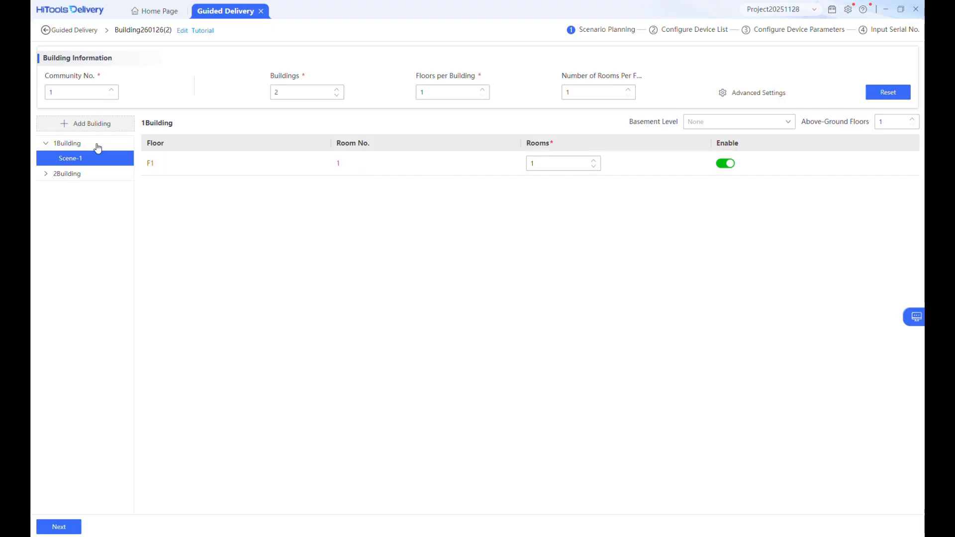
{"action": "left_click", "coordinate": [80, 174]}
{"action": "left_click", "coordinate": [80, 175]}
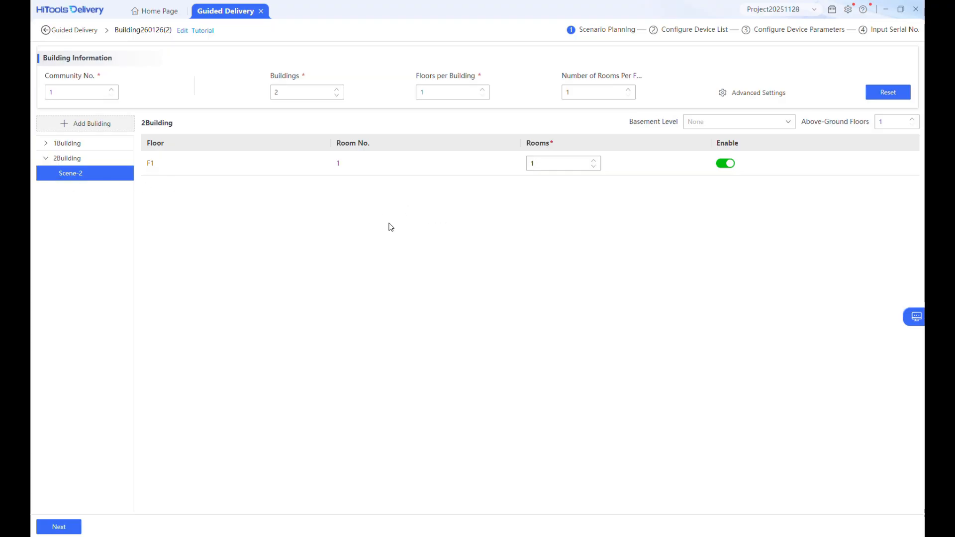
{"action": "left_click", "coordinate": [60, 528]}
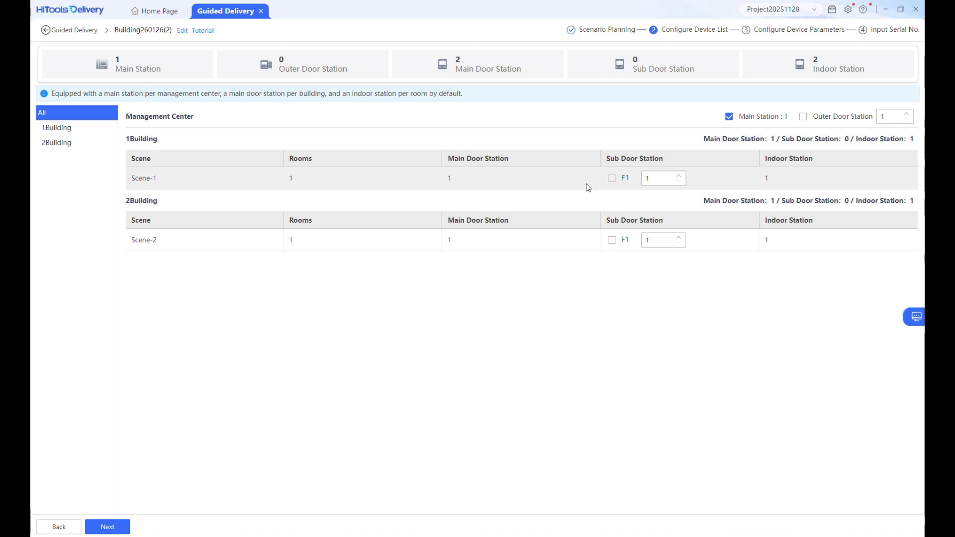
Include one Outer Door Station, leave Scene-1 without a sub door station, and continue
{"action": "left_click", "coordinate": [612, 178]}
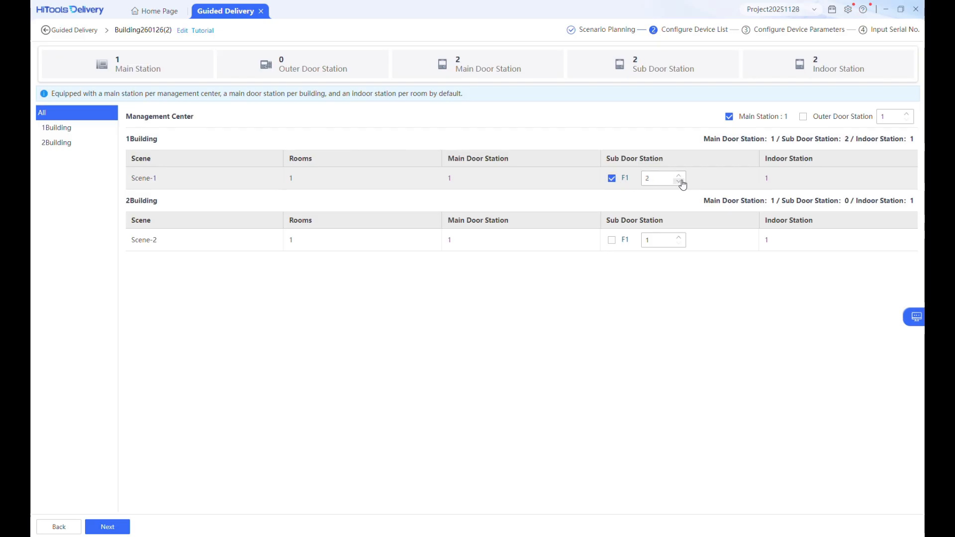
{"action": "left_click", "coordinate": [612, 178]}
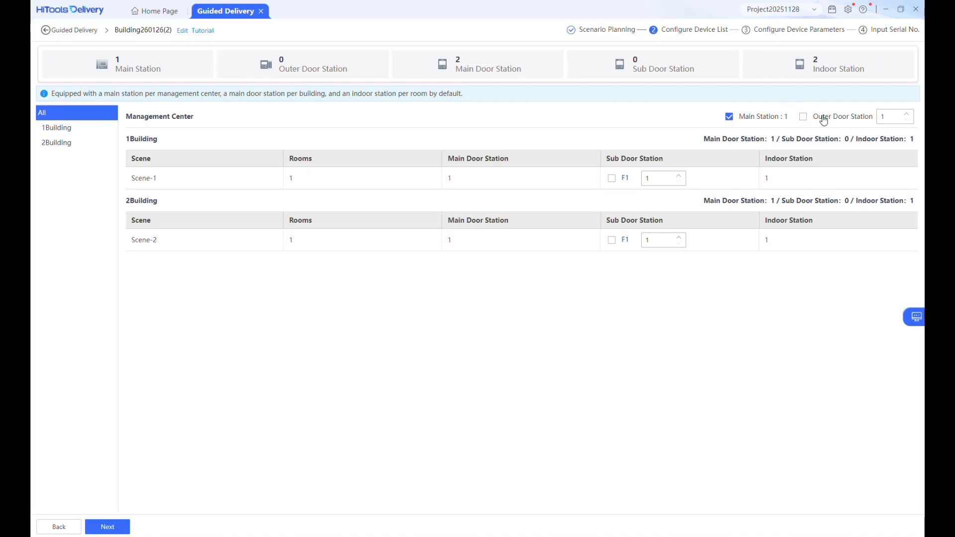
{"action": "left_click", "coordinate": [803, 118]}
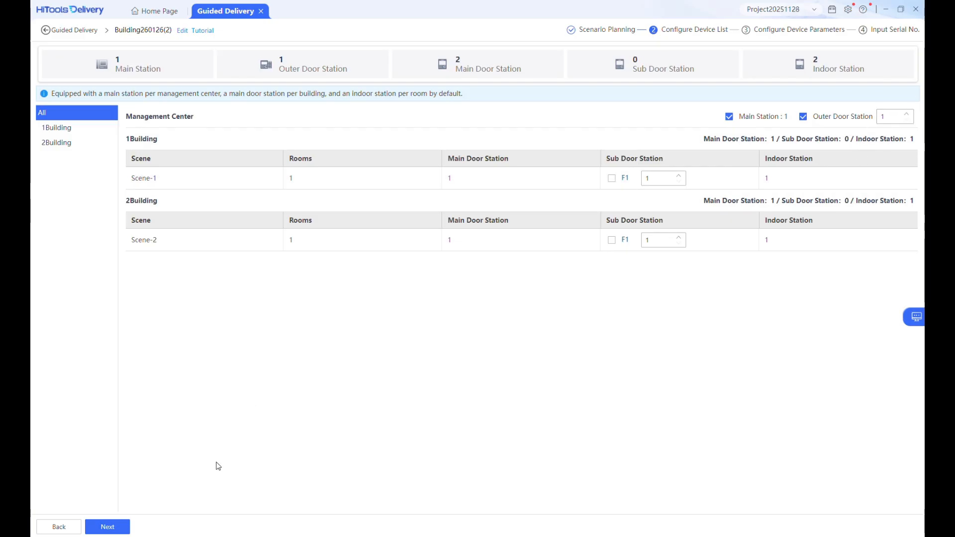
{"action": "left_click", "coordinate": [108, 528]}
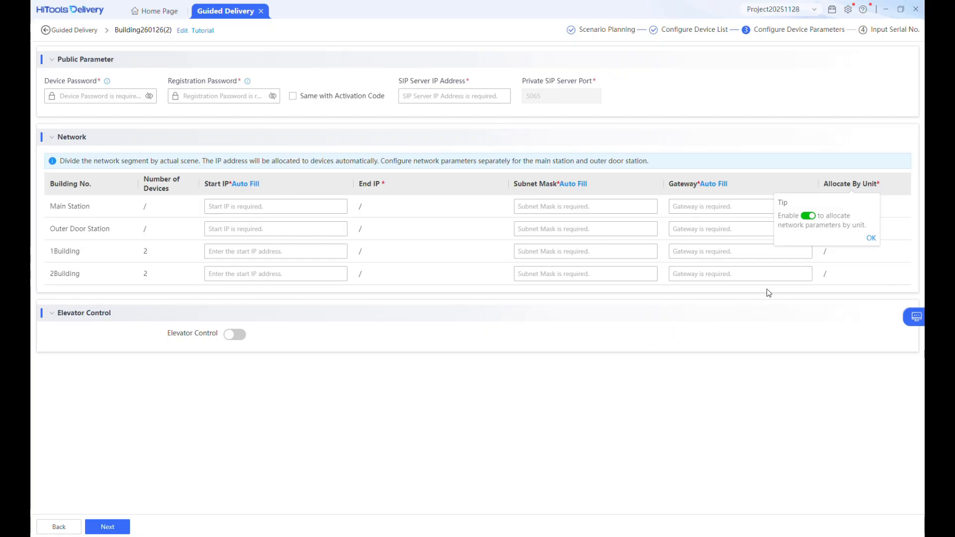
Enter the device password, reuse the activation code for registration, and set SIP server 192.168.0.90
{"action": "left_click", "coordinate": [870, 239]}
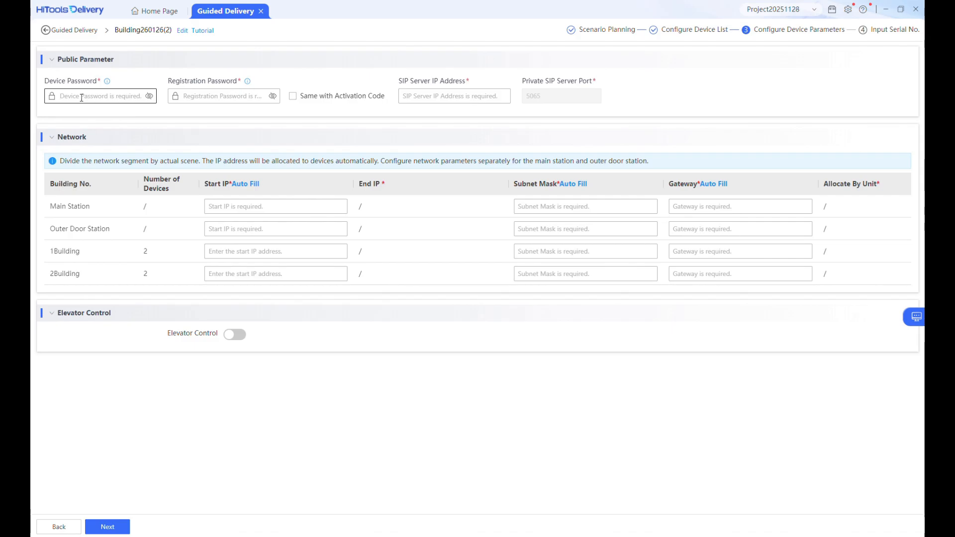
{"action": "type", "text": "12345678"}
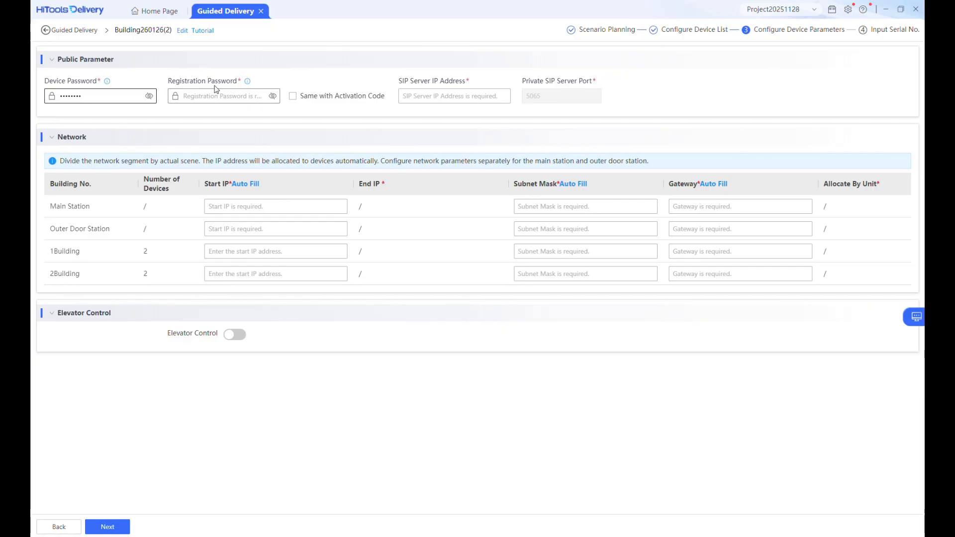
{"action": "left_click", "coordinate": [297, 98]}
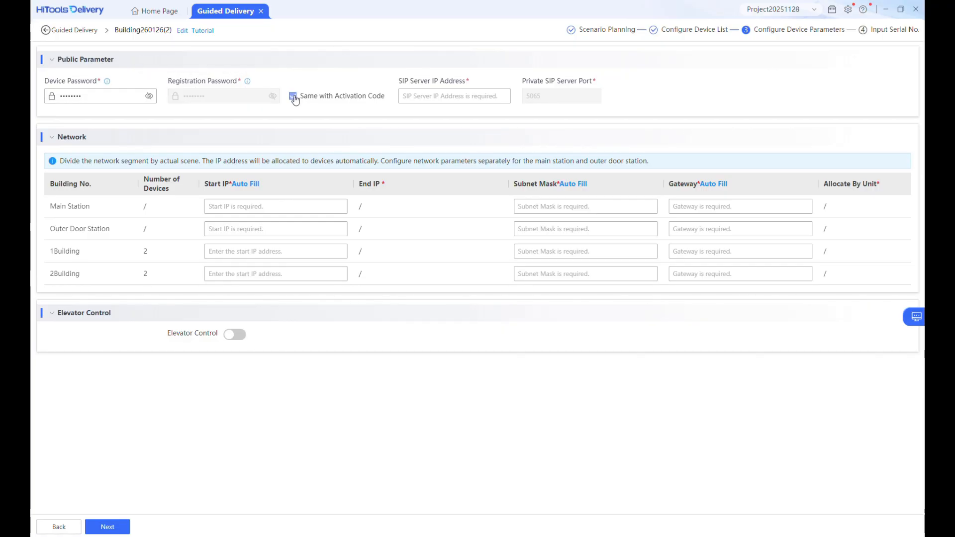
{"action": "left_click", "coordinate": [412, 96]}
{"action": "type", "text": "1"}
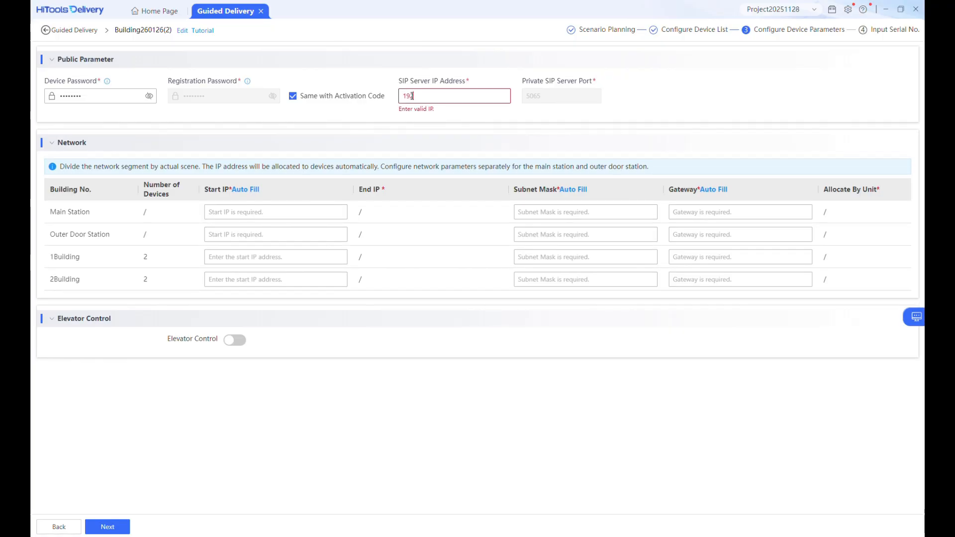
{"action": "type", "text": "92.168.0.90"}
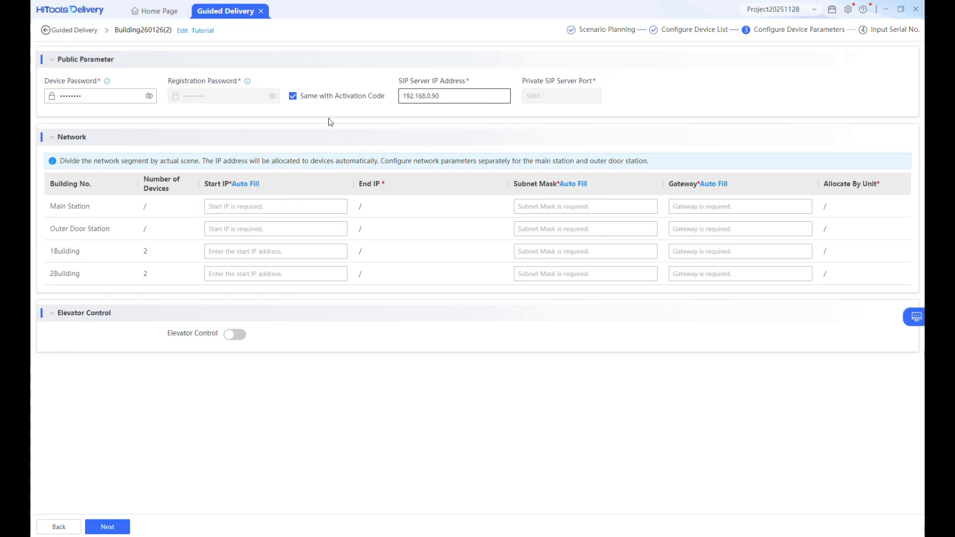
{"action": "left_click", "coordinate": [242, 208]}
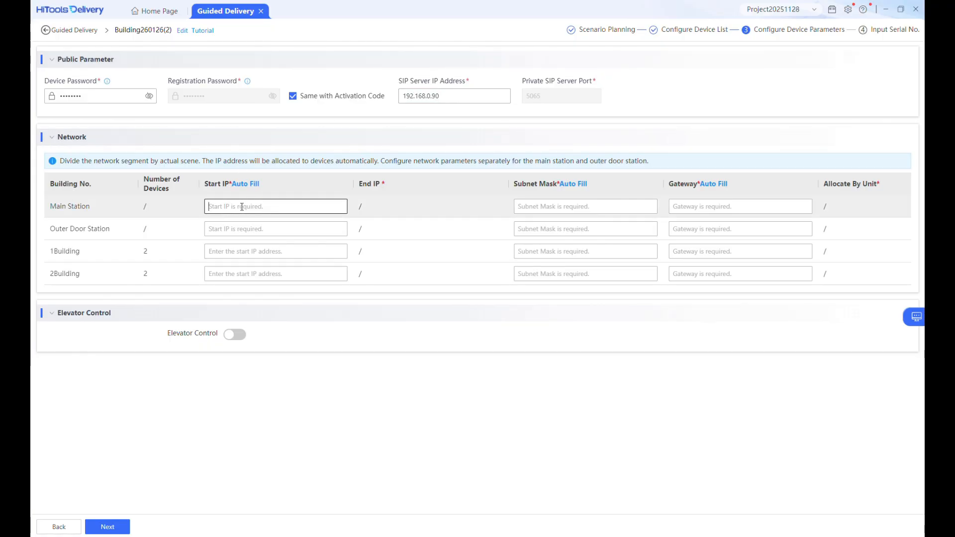
Fill in the main station's start IP, subnet mask and gateway from suggested values
{"action": "type", "text": "192.168.0.90"}
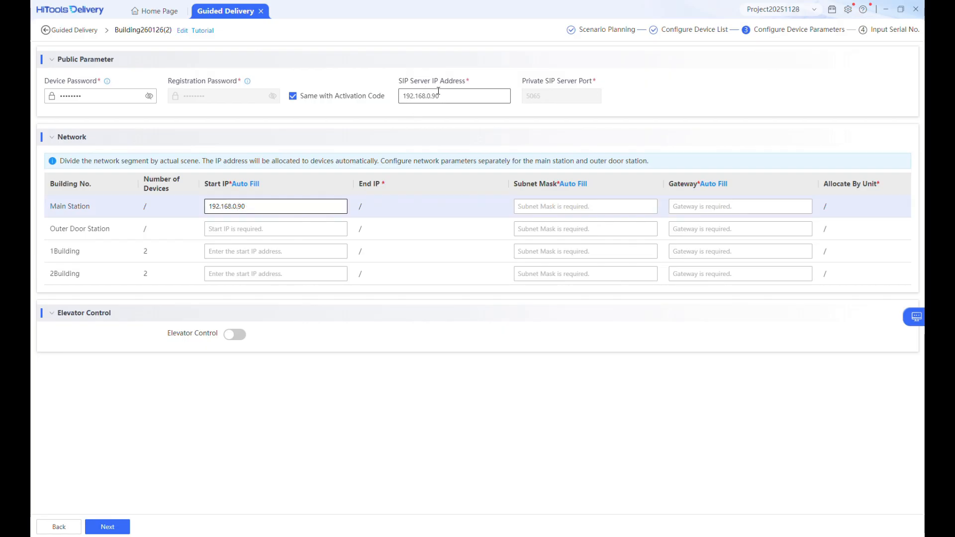
{"action": "left_click", "coordinate": [568, 206]}
{"action": "type", "text": "255.255.255.0"}
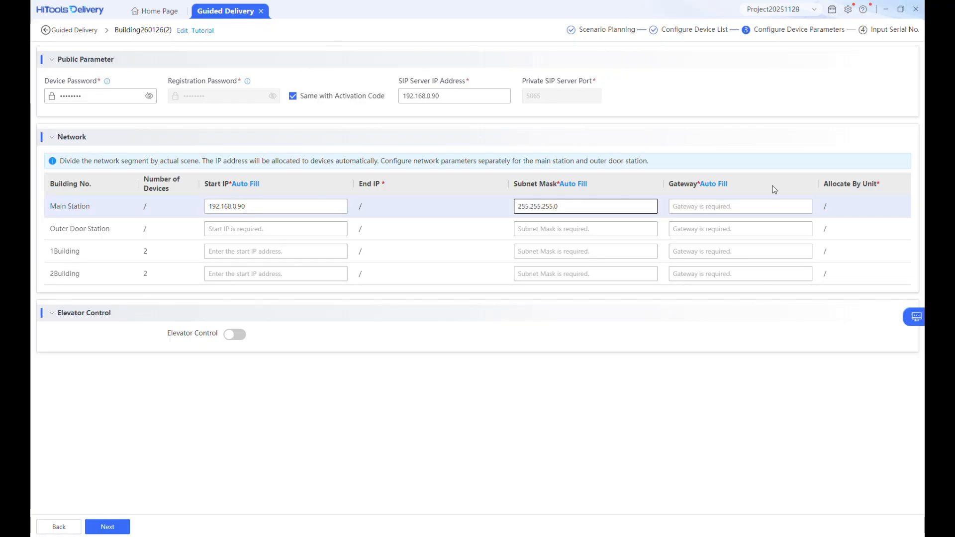
{"action": "left_click", "coordinate": [750, 205]}
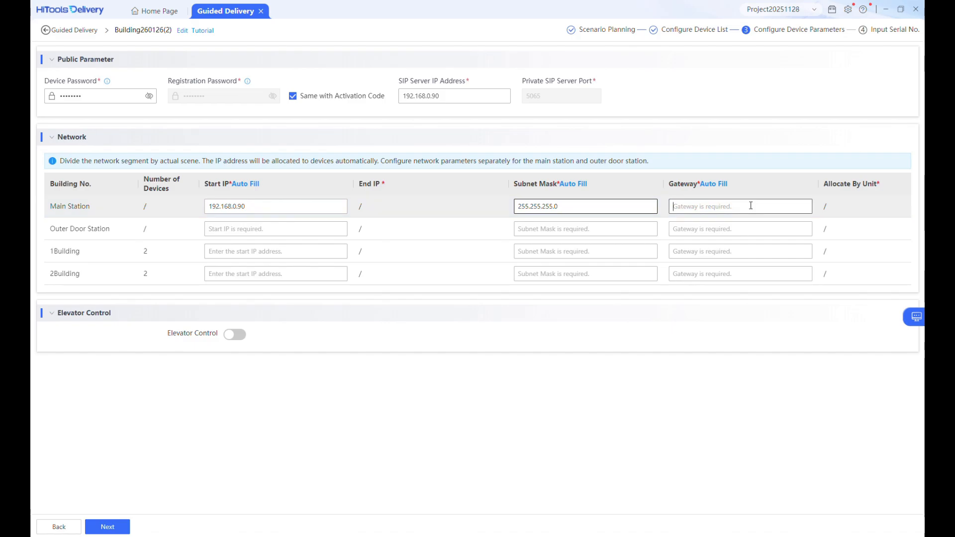
{"action": "type", "text": "192.168.0.1"}
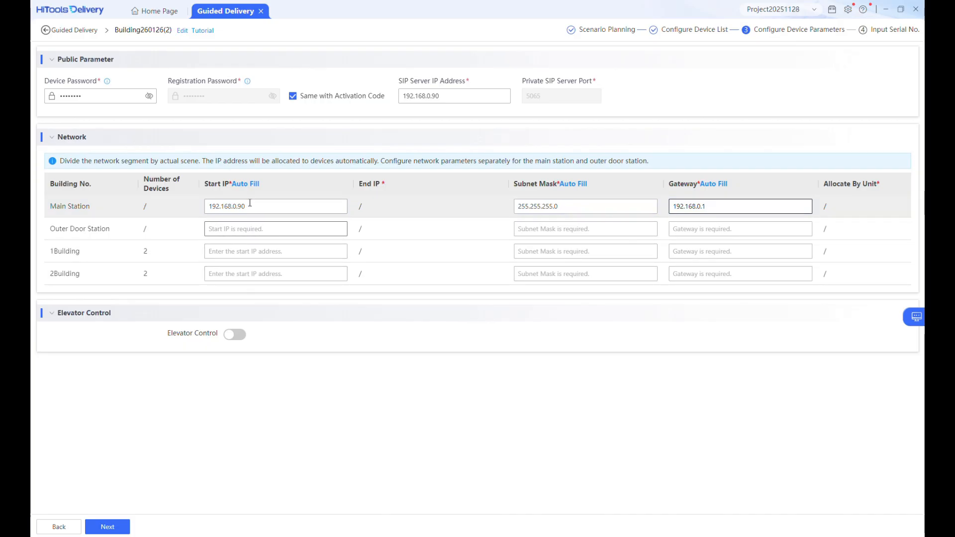
Auto-fill start IP 192.168.0.90, then end 1Building's IP in 2 and 2Building's in 3
{"action": "left_click", "coordinate": [245, 184]}
{"action": "left_click", "coordinate": [269, 243]}
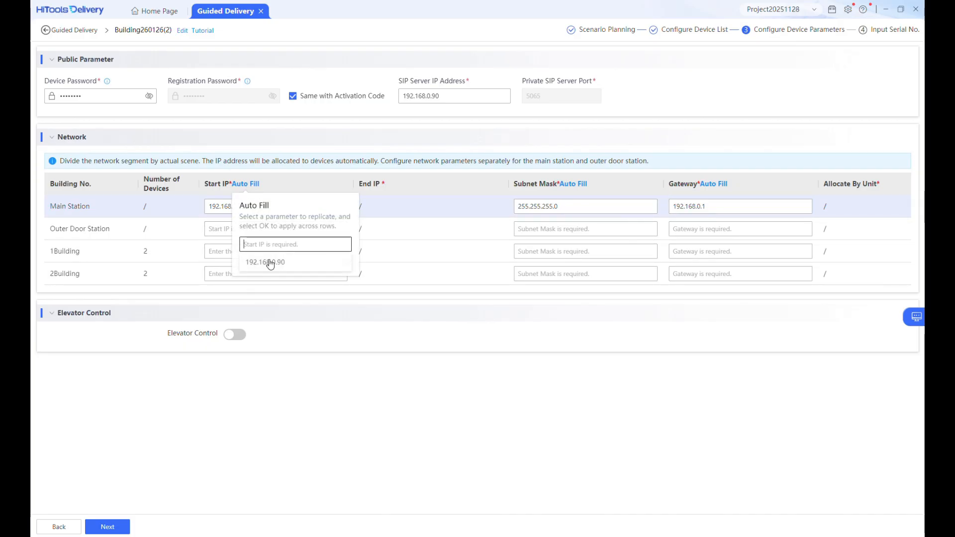
{"action": "left_click", "coordinate": [268, 262]}
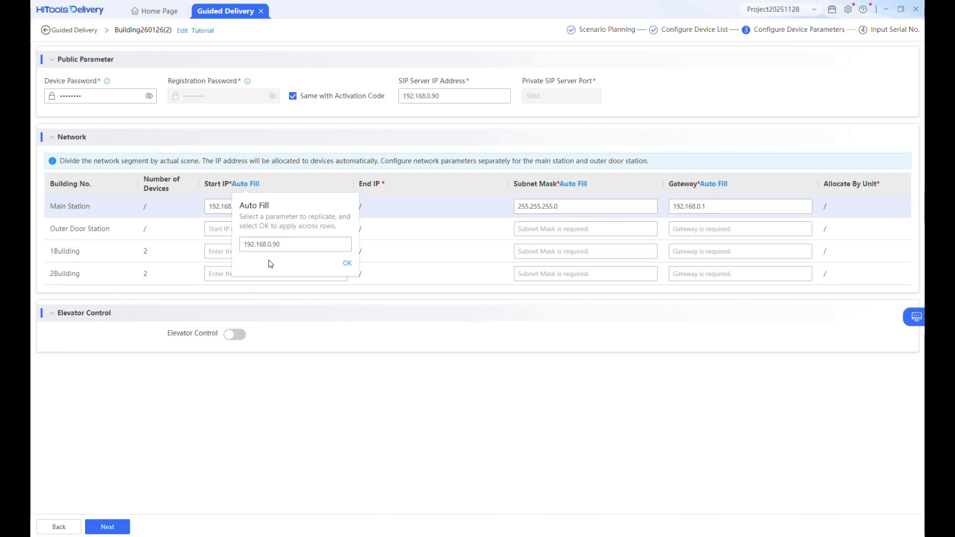
{"action": "left_click", "coordinate": [349, 265]}
{"action": "left_click", "coordinate": [341, 228]}
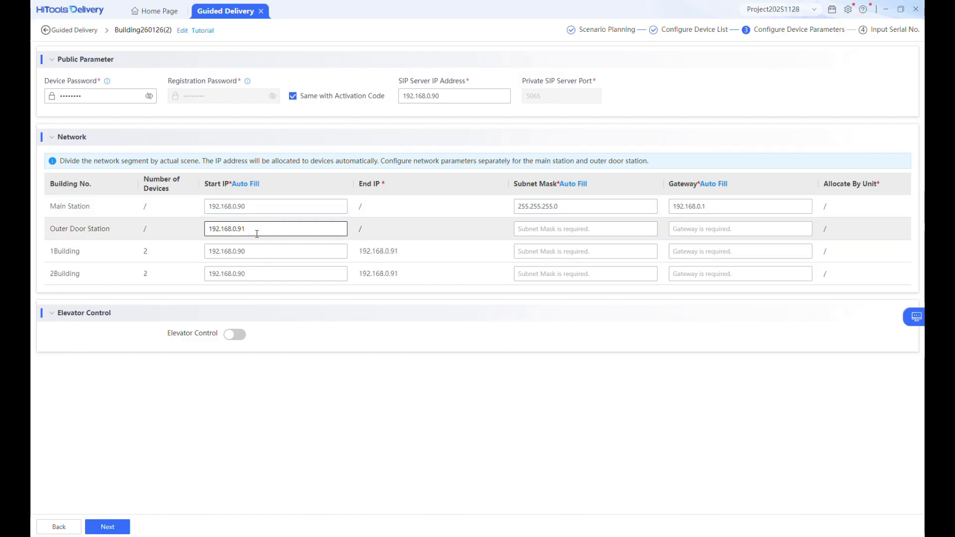
{"action": "left_click", "coordinate": [251, 258]}
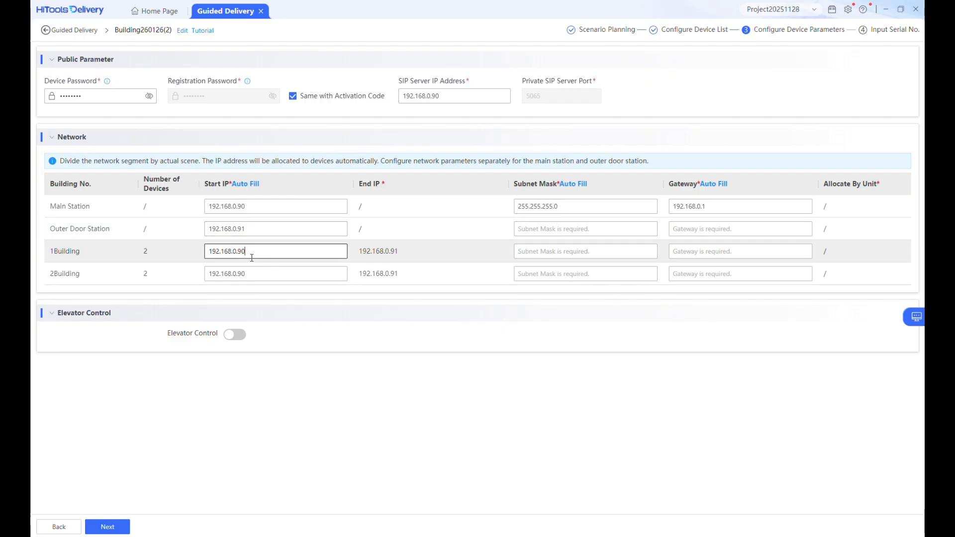
{"action": "key", "text": "BackSpace"}
{"action": "type", "text": "2"}
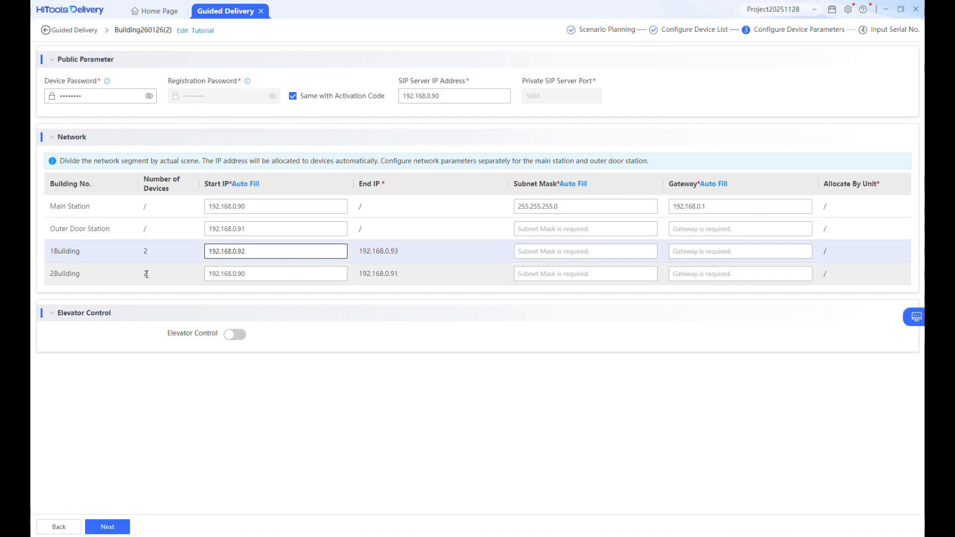
{"action": "left_click", "coordinate": [253, 270]}
{"action": "key", "text": "BackSpace"}
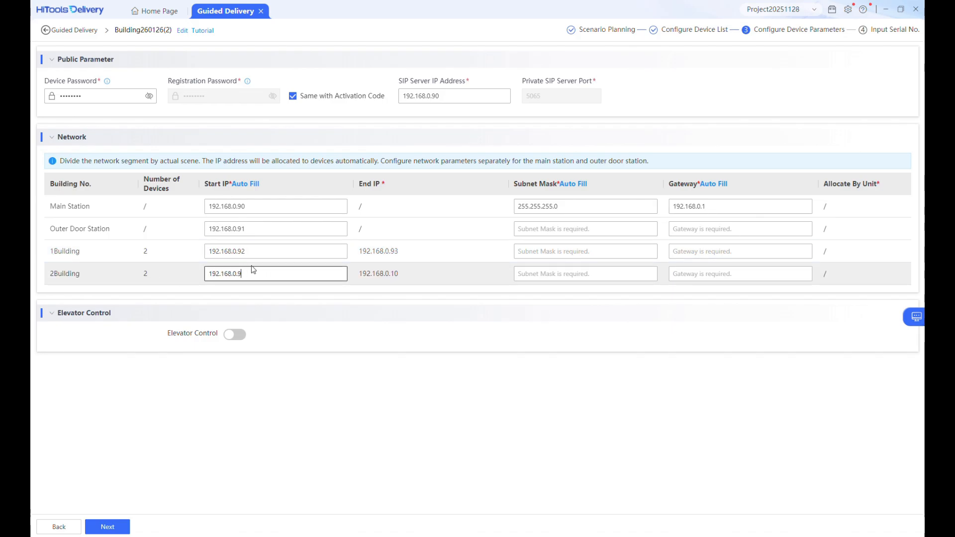
{"action": "type", "text": "3"}
Auto-fill subnet mask 255.255.255.0 and gateway 192.168.0.1 on every row, then proceed
{"action": "left_click", "coordinate": [572, 185]}
{"action": "left_click", "coordinate": [603, 243]}
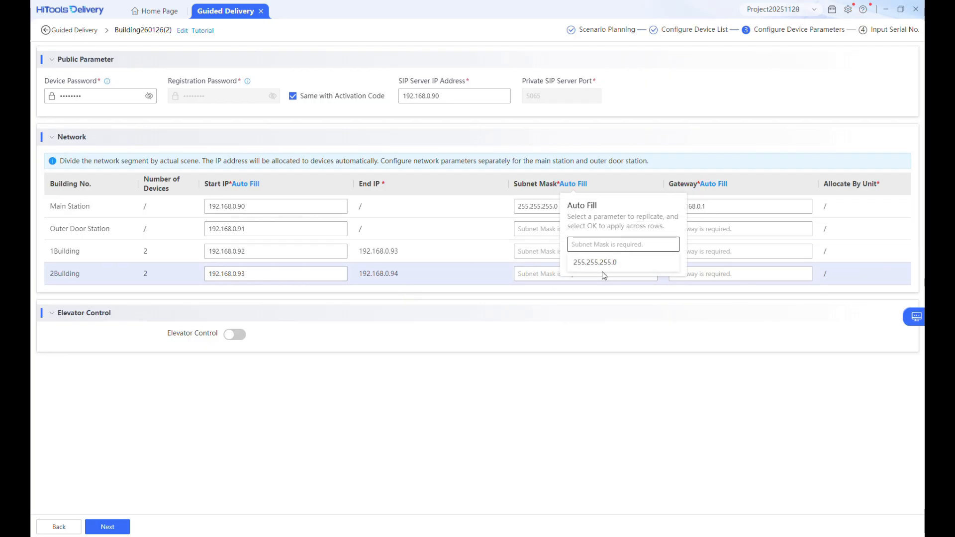
{"action": "left_click", "coordinate": [601, 263]}
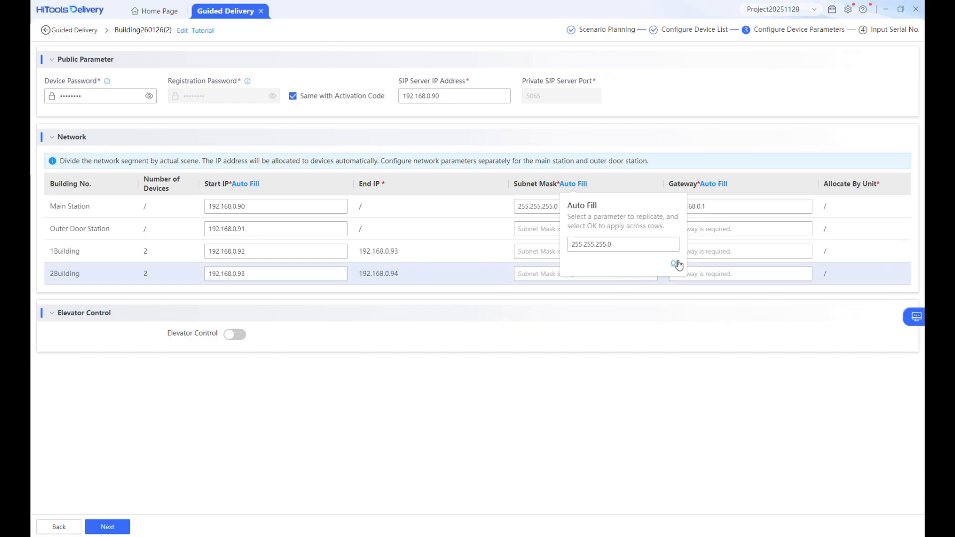
{"action": "left_click", "coordinate": [676, 265]}
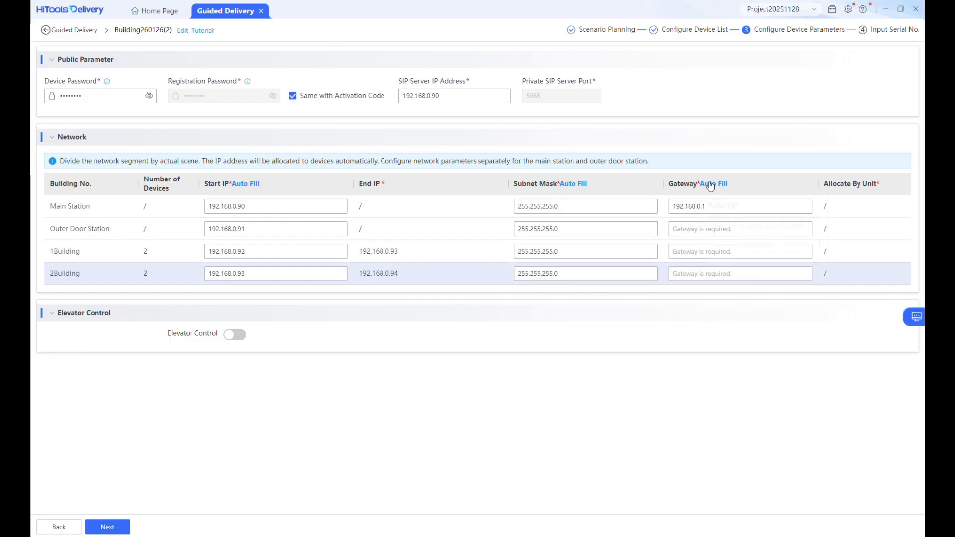
{"action": "left_click", "coordinate": [733, 245]}
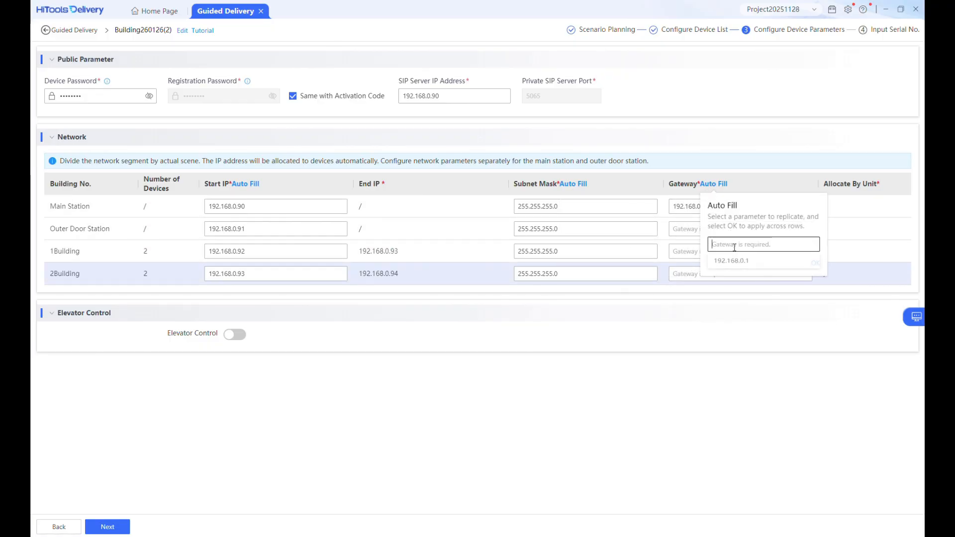
{"action": "left_click", "coordinate": [734, 262]}
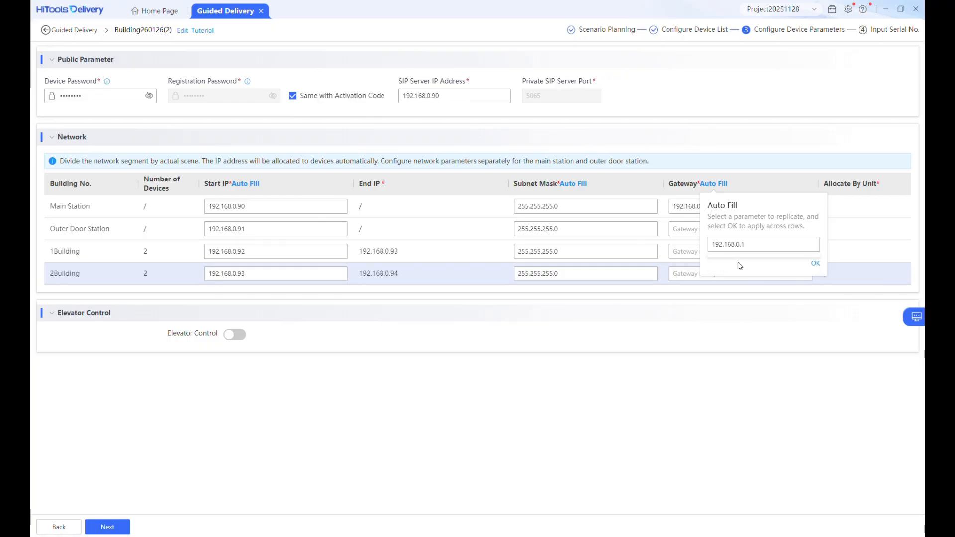
{"action": "left_click", "coordinate": [816, 265]}
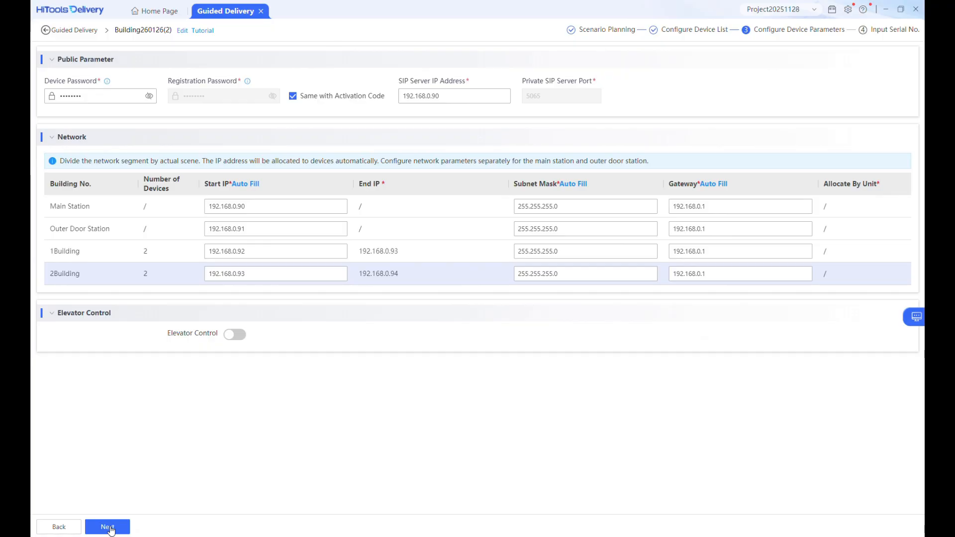
{"action": "left_click", "coordinate": [108, 527]}
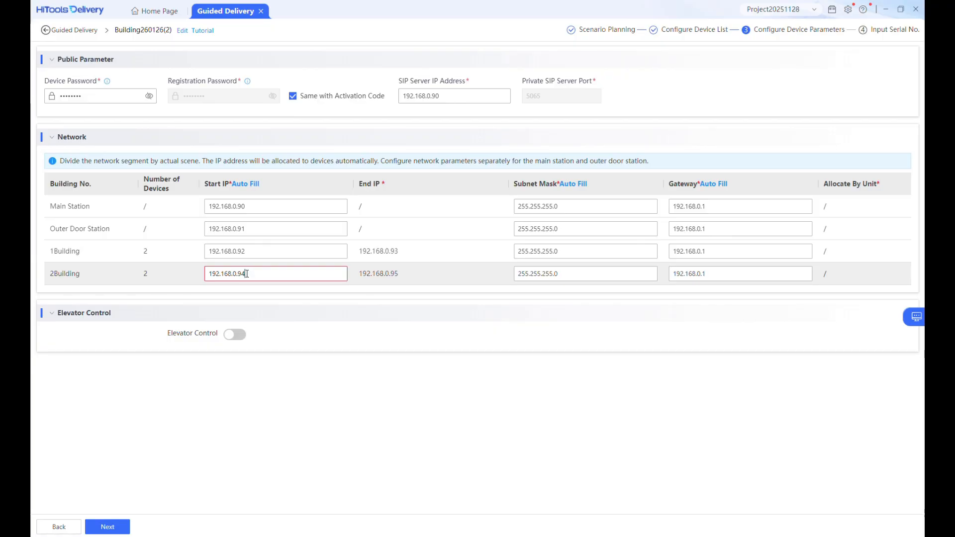
{"action": "left_click", "coordinate": [112, 527]}
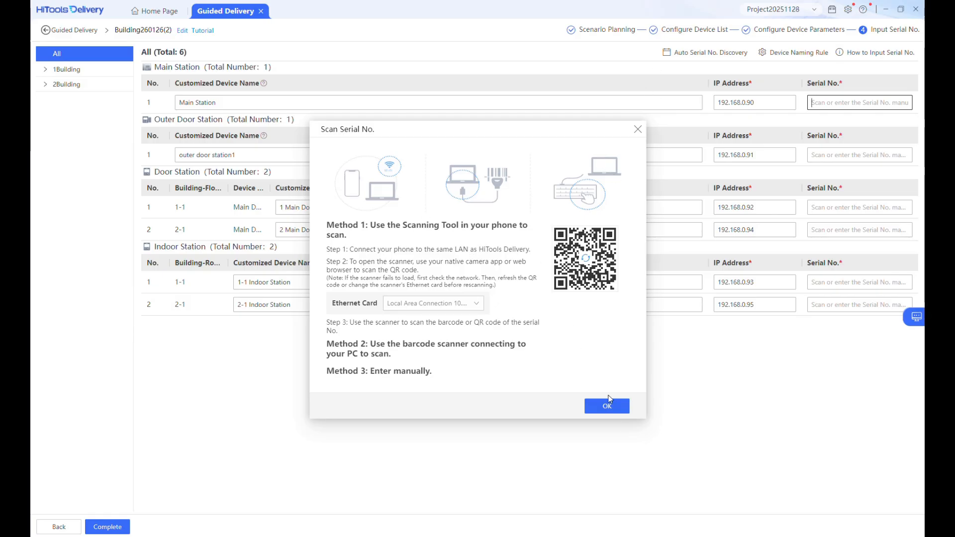
Rename the main station to Concierge Desk and the outer door station to Communal Gate
{"action": "left_click", "coordinate": [615, 407]}
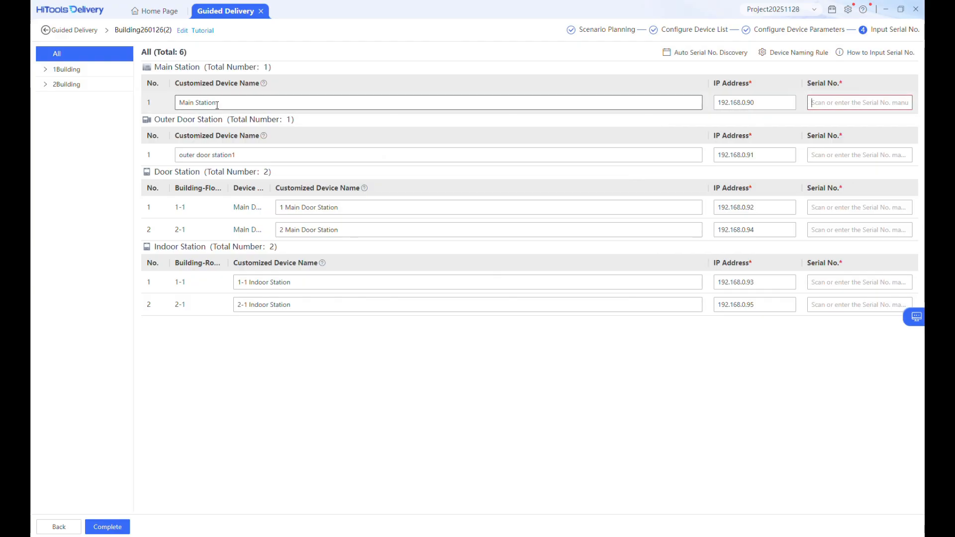
{"action": "left_click_drag", "start_coordinate": [217, 105], "coordinate": [171, 105]}
{"action": "type", "text": "Co"}
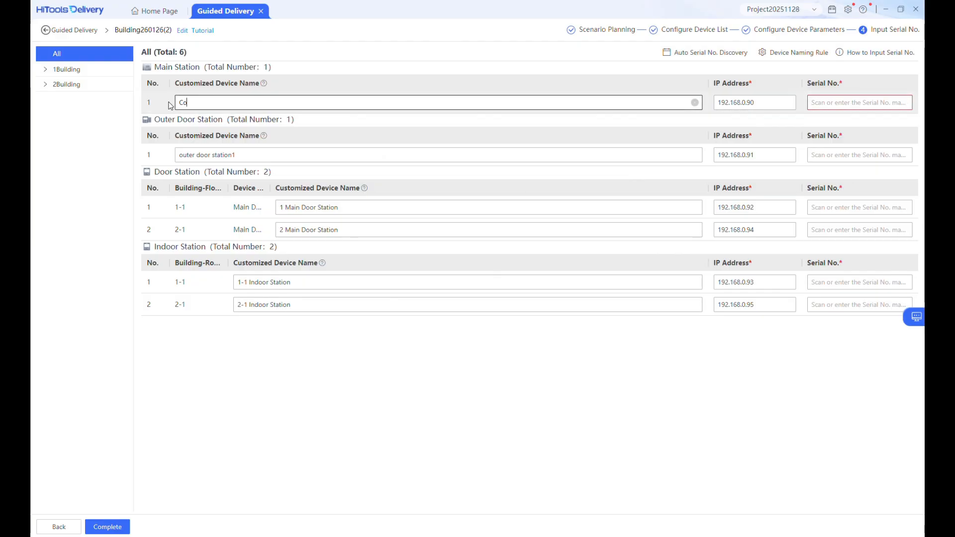
{"action": "type", "text": "ncierg"}
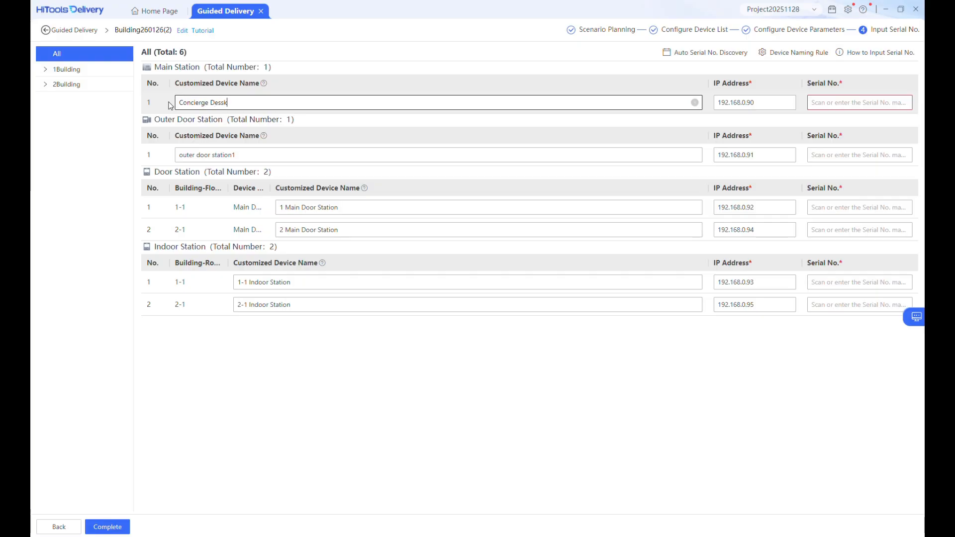
{"action": "type", "text": "e Dessk"}
{"action": "key", "text": "BackSpace"}
{"action": "type", "text": "k"}
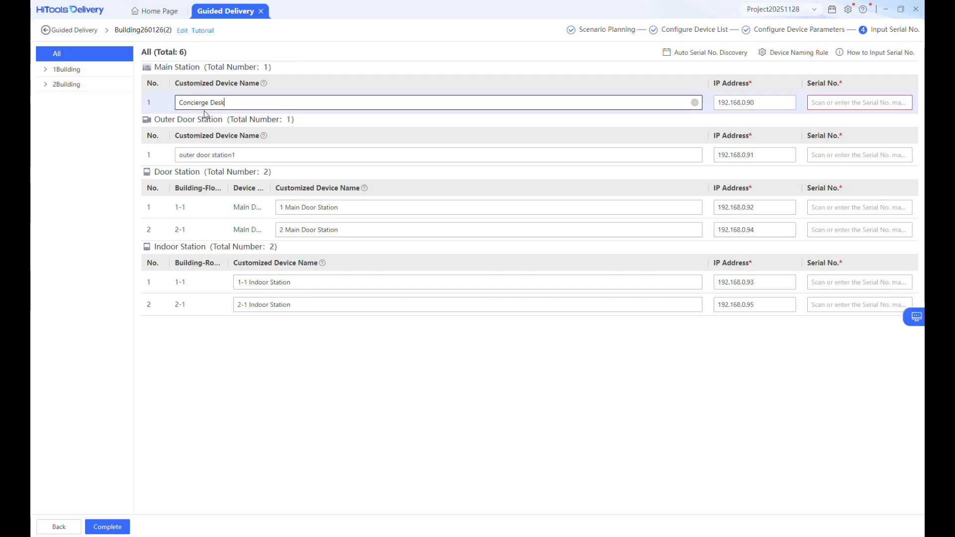
{"action": "type", "text": "C"}
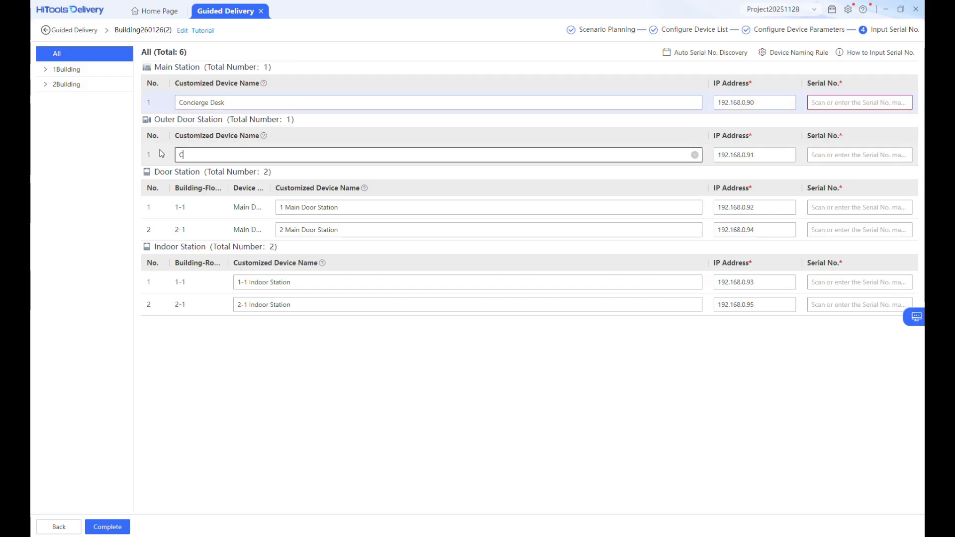
{"action": "type", "text": "ommuh"}
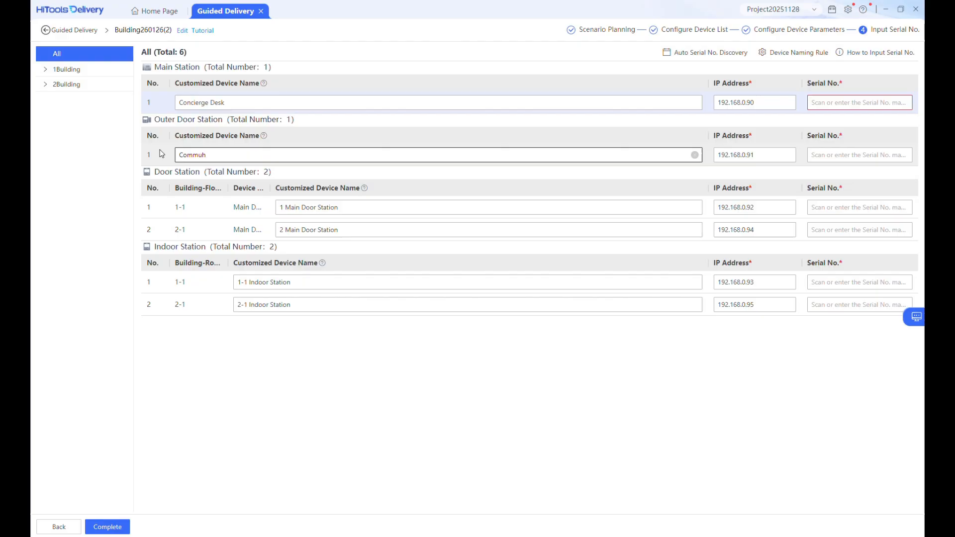
{"action": "key", "text": "BackSpace"}
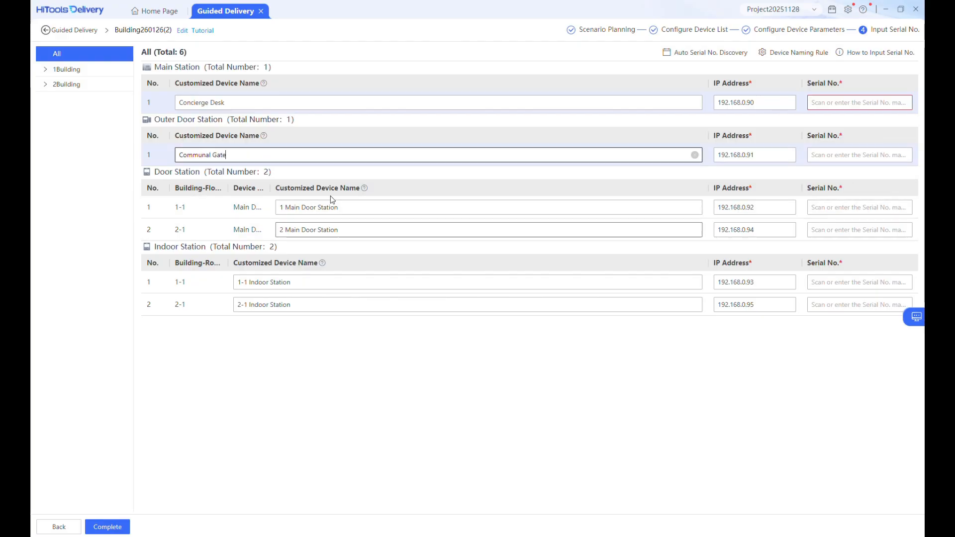
Rename the door stations Building One and Building Two; enter main station serial AK8Z42838
{"action": "left_click", "coordinate": [341, 206]}
{"action": "left_click_drag", "start_coordinate": [341, 206], "coordinate": [278, 208]}
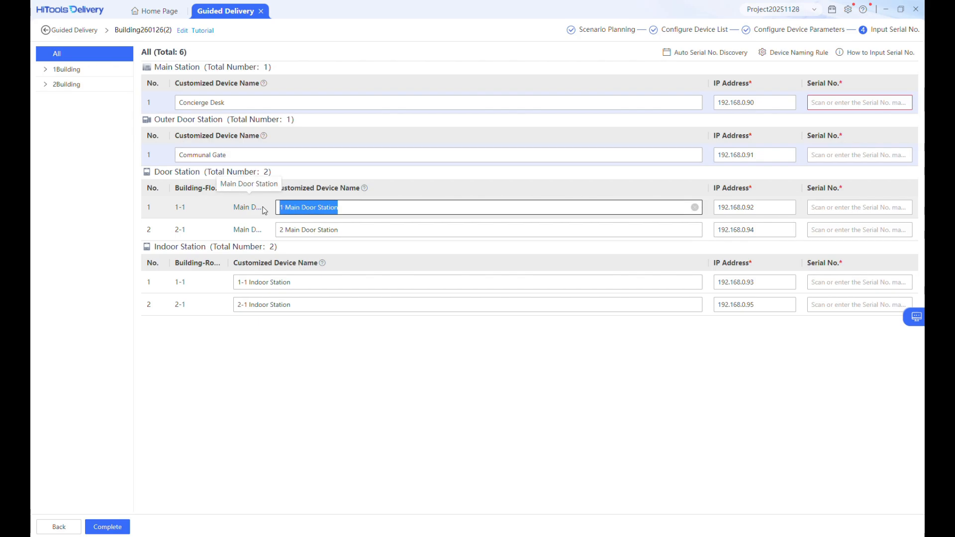
{"action": "type", "text": "Building One"}
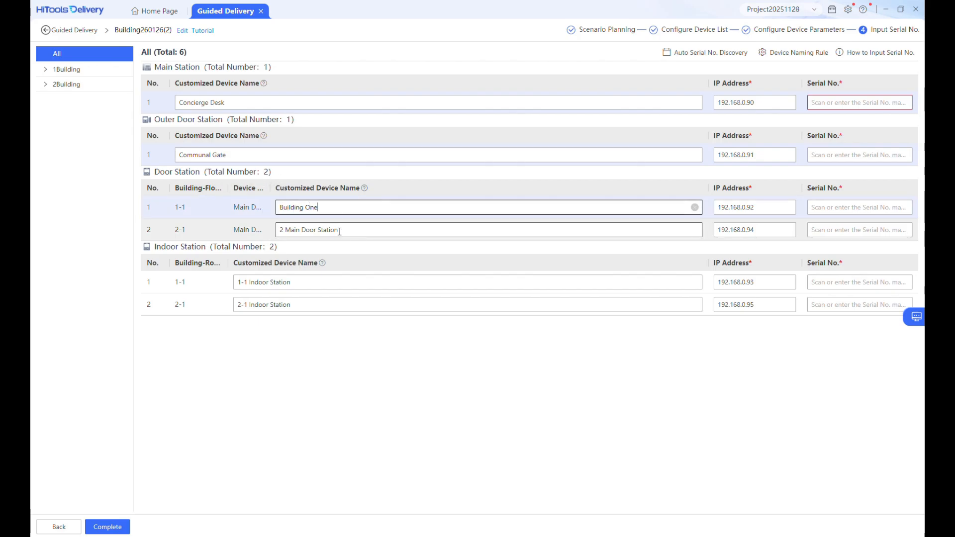
{"action": "left_click_drag", "start_coordinate": [340, 231], "coordinate": [229, 229]}
{"action": "type", "text": "Building Two"}
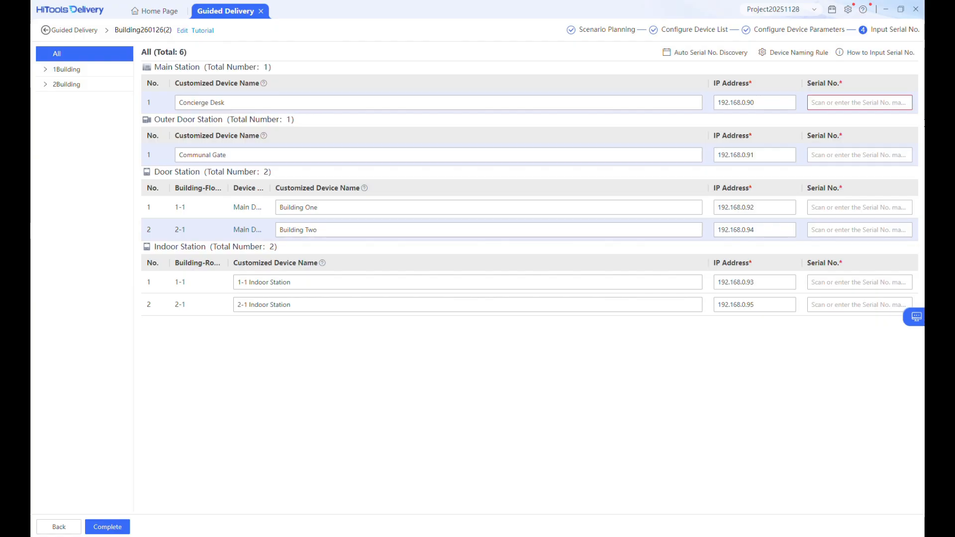
{"action": "type", "text": "AK8Z42838"}
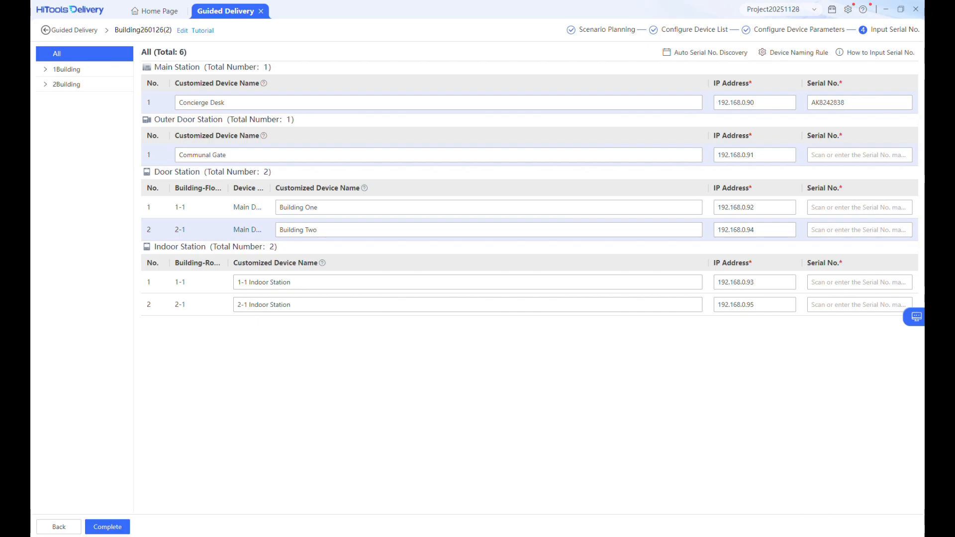
{"action": "left_click", "coordinate": [837, 152]}
Enter door station serials K17012572, L09217962 and AZ7885209
{"action": "type", "text": "K17012572"}
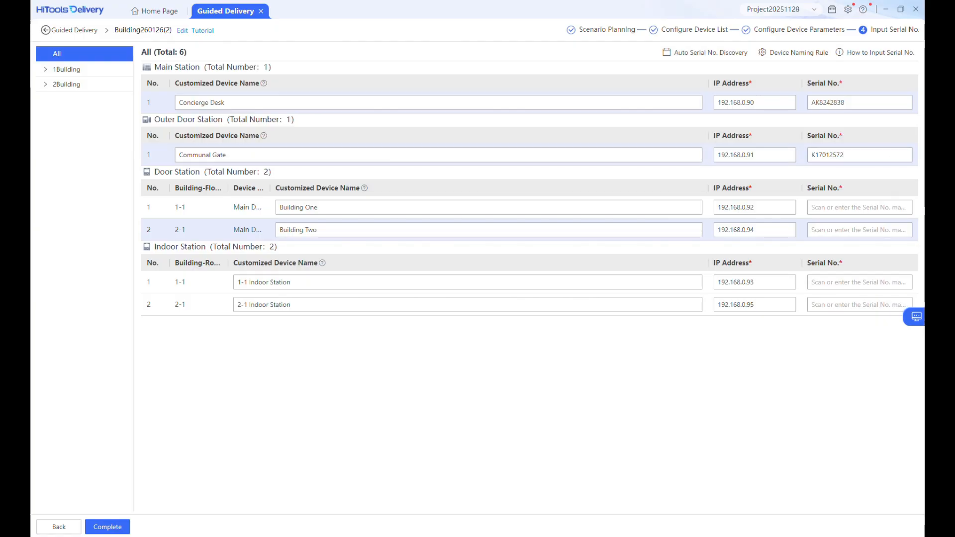
{"action": "left_click", "coordinate": [840, 205]}
{"action": "type", "text": "L09217962"}
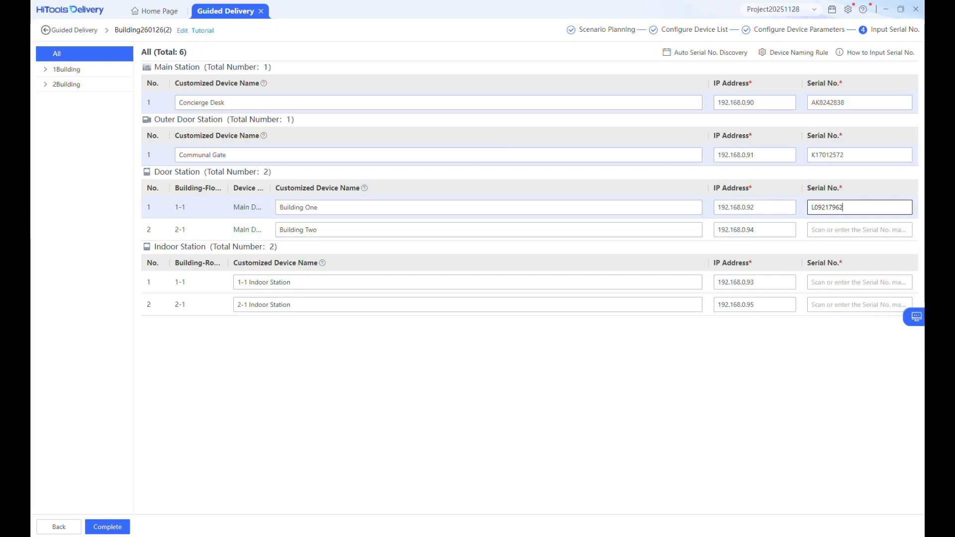
{"action": "key", "text": "Return"}
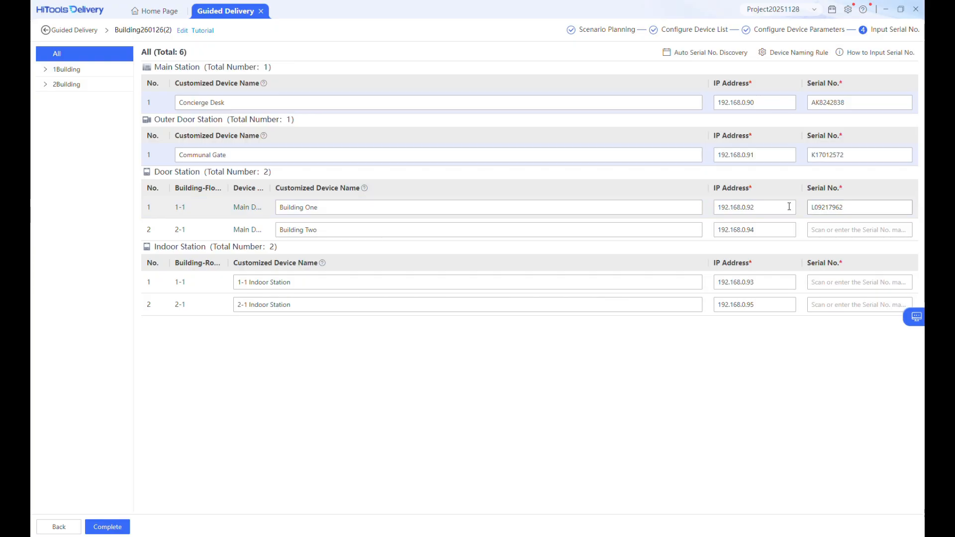
{"action": "left_click", "coordinate": [846, 229]}
{"action": "type", "text": "AZ7885209"}
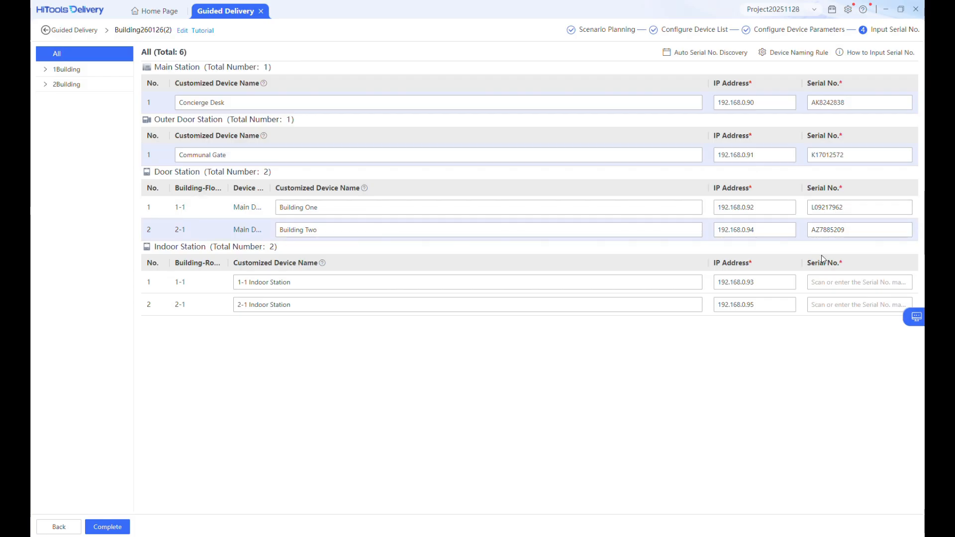
Enter indoor station serials 231970646 and 232771385, then complete serial entry
{"action": "left_click", "coordinate": [842, 280]}
{"action": "type", "text": "231970646"}
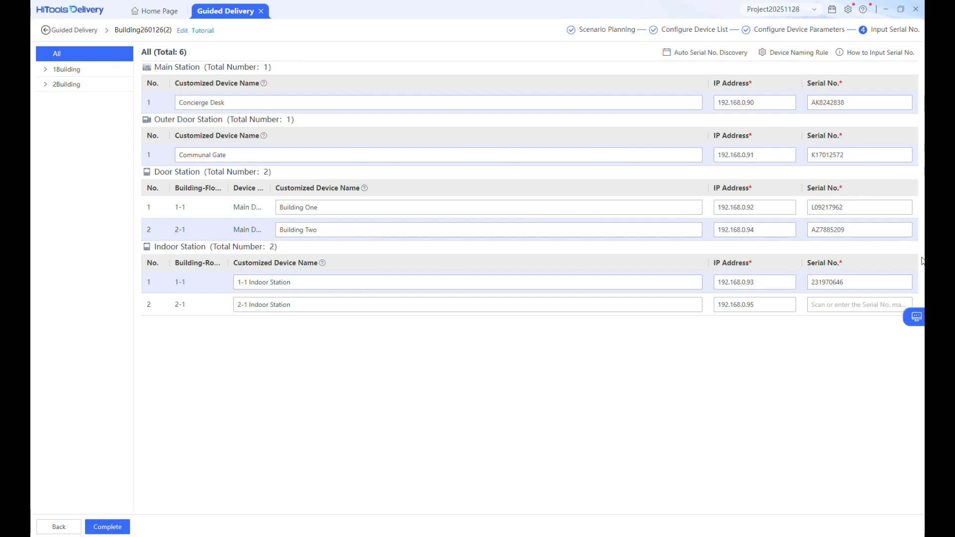
{"action": "left_click", "coordinate": [831, 305]}
{"action": "type", "text": "232771385"}
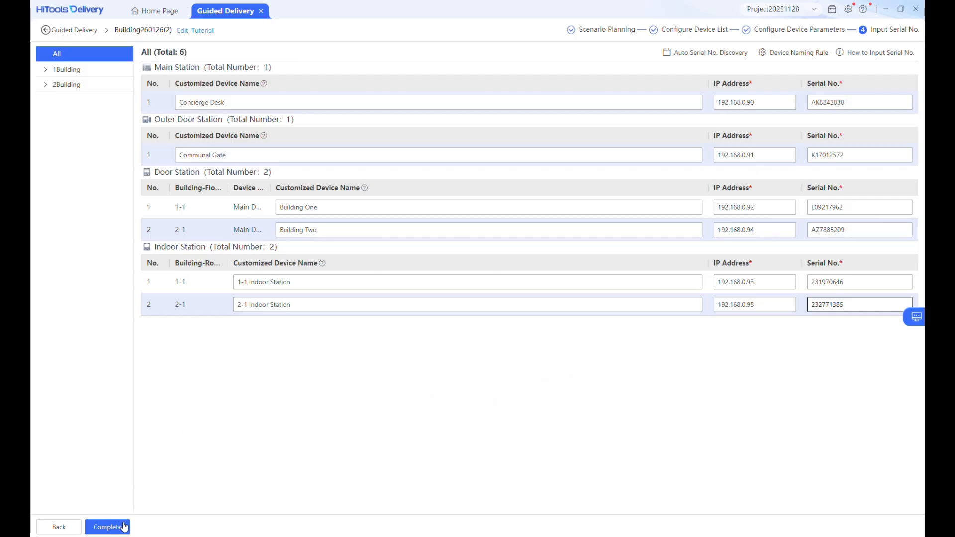
{"action": "left_click", "coordinate": [107, 527]}
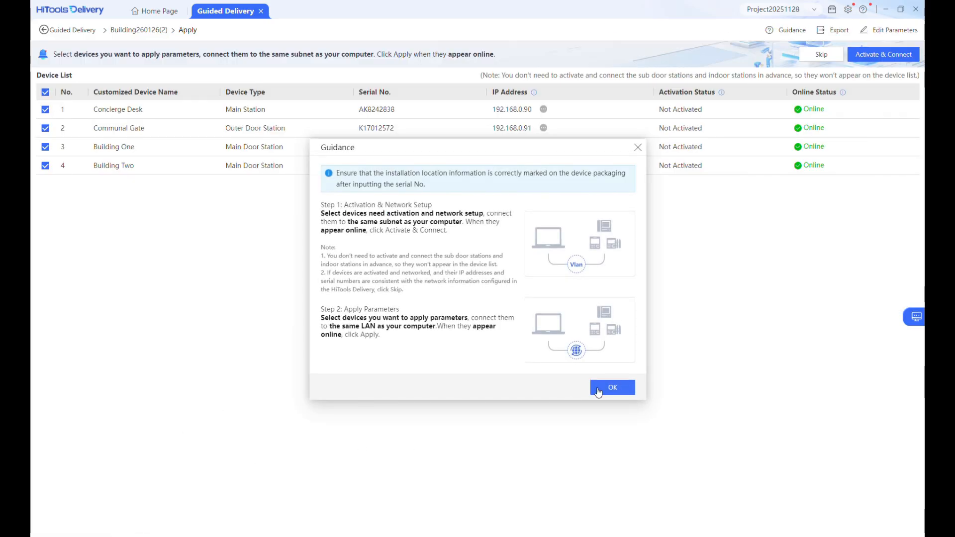
Dismiss the guidance and run Activate & Connect on all four devices
{"action": "left_click", "coordinate": [603, 388]}
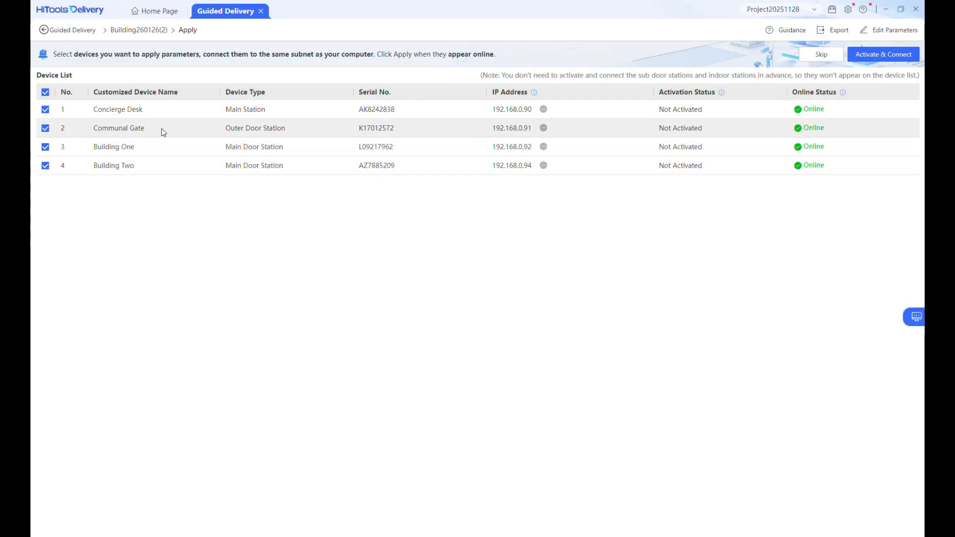
{"action": "mouse_move", "coordinate": [546, 112]}
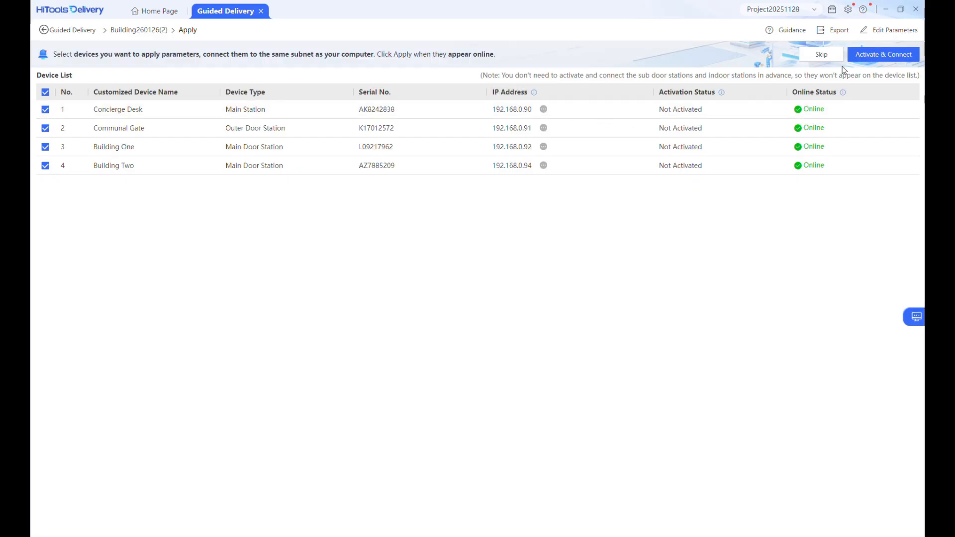
{"action": "left_click", "coordinate": [877, 57]}
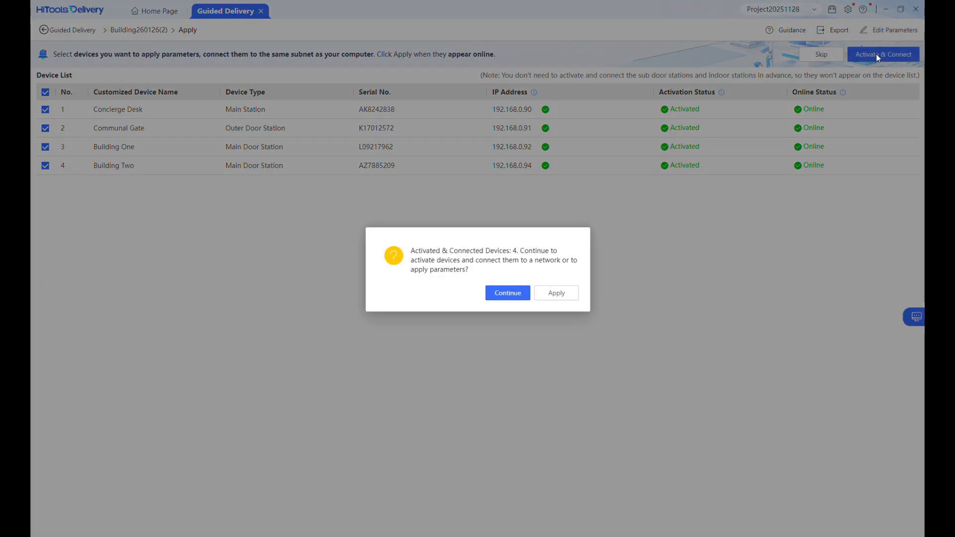
Push the configured parameters to all four devices, ending with 4 succeeded and 0 failed
{"action": "left_click", "coordinate": [552, 294]}
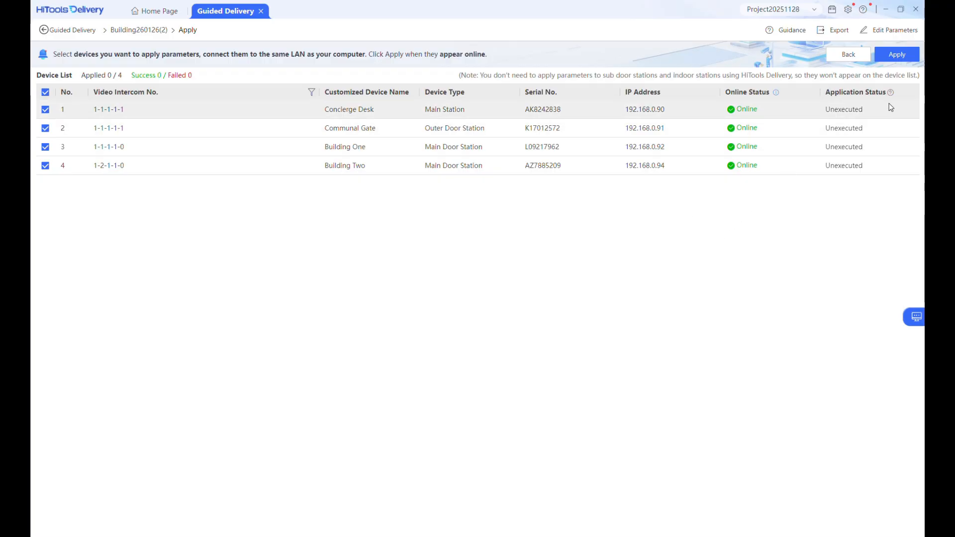
{"action": "left_click", "coordinate": [901, 57]}
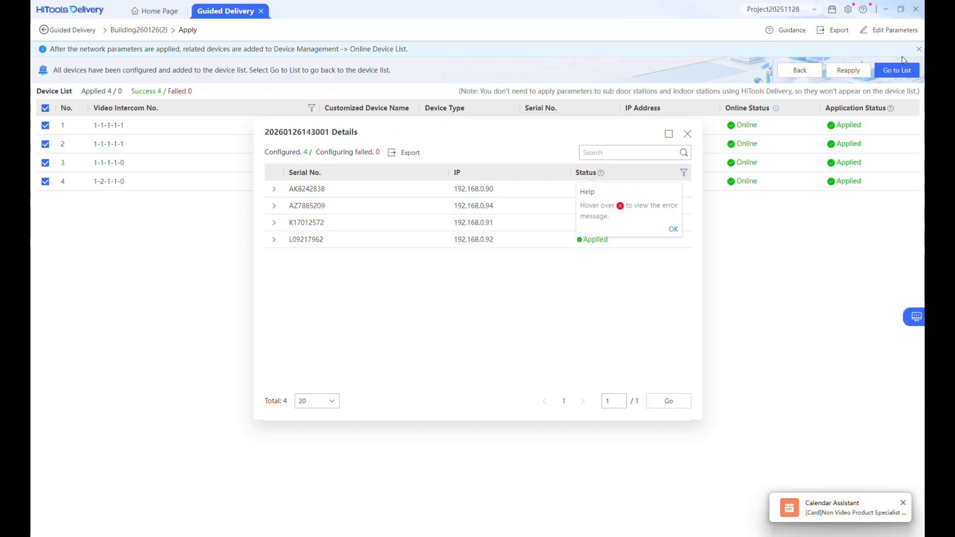
{"action": "left_click", "coordinate": [673, 230]}
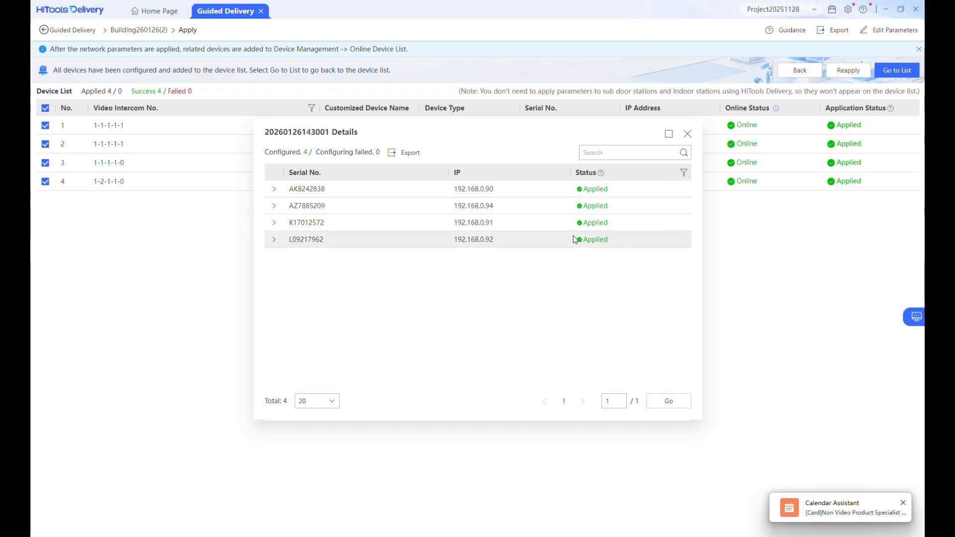
Confirm step results for AK8242838, AZ7885209, K17012572 and L09217962, then open Device Management
{"action": "left_click", "coordinate": [274, 189]}
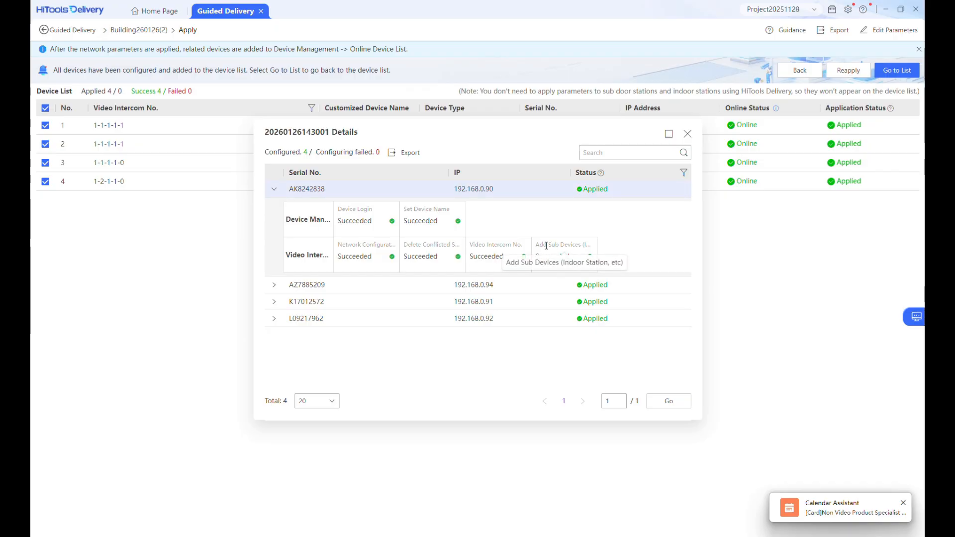
{"action": "left_click", "coordinate": [274, 285]}
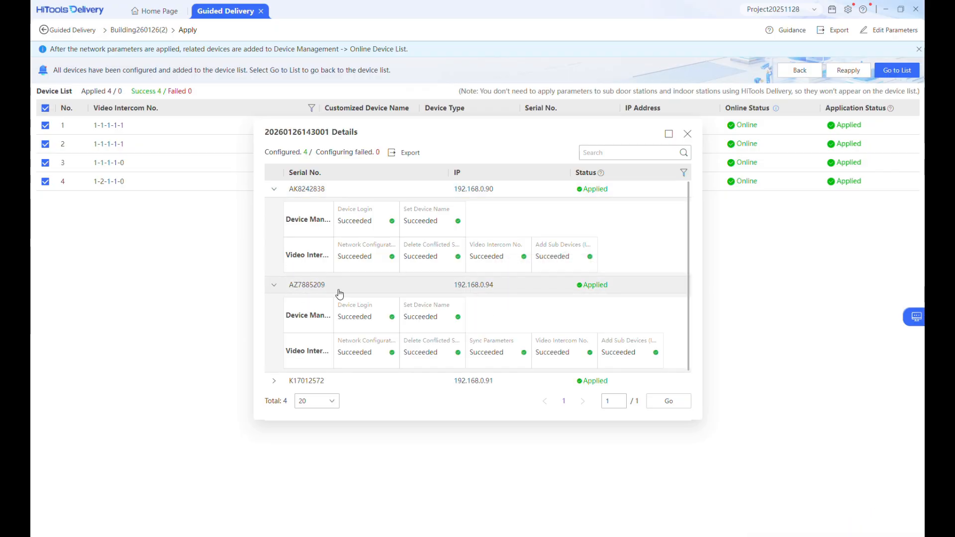
{"action": "scroll", "coordinate": [371, 294], "scroll_direction": "down", "scroll_amount": 1}
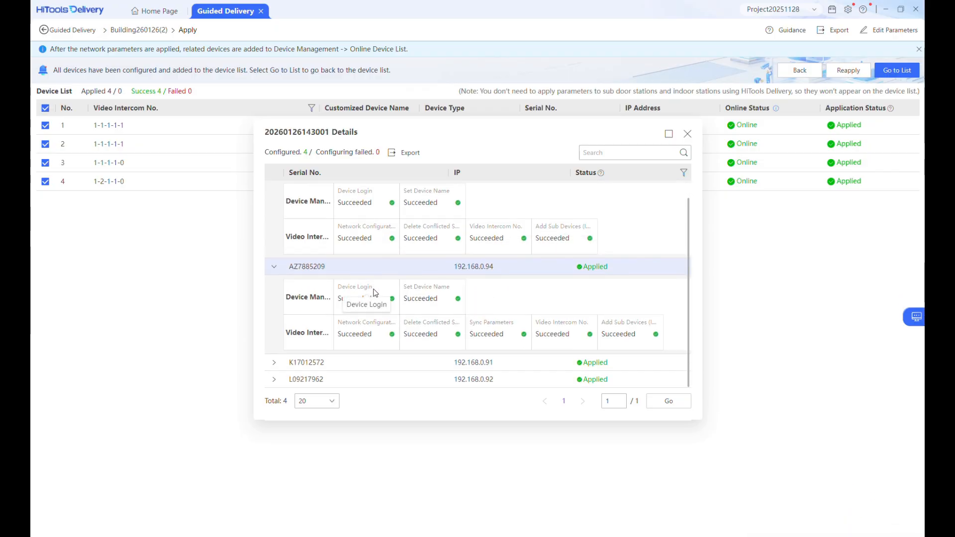
{"action": "left_click", "coordinate": [274, 362]}
{"action": "scroll", "coordinate": [438, 325], "scroll_direction": "down", "scroll_amount": 3}
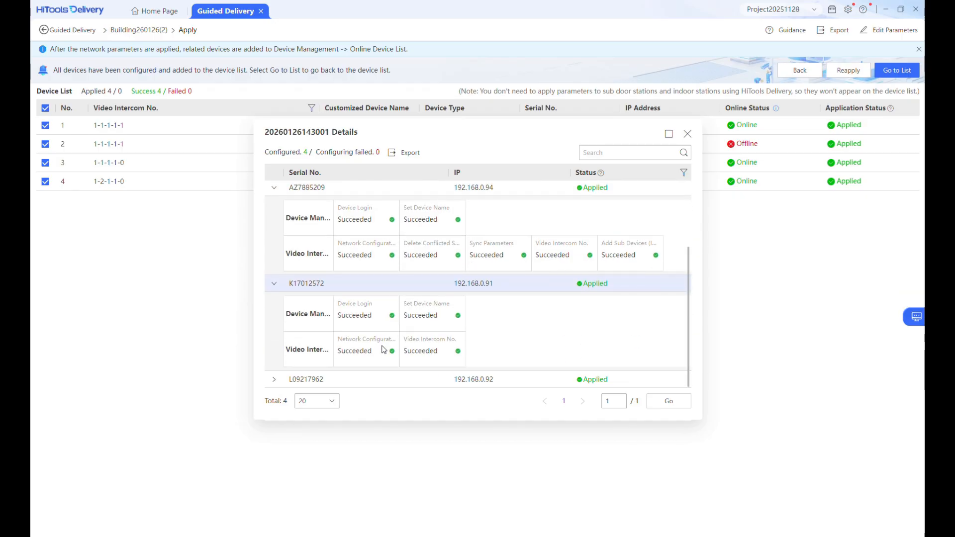
{"action": "left_click", "coordinate": [274, 379]}
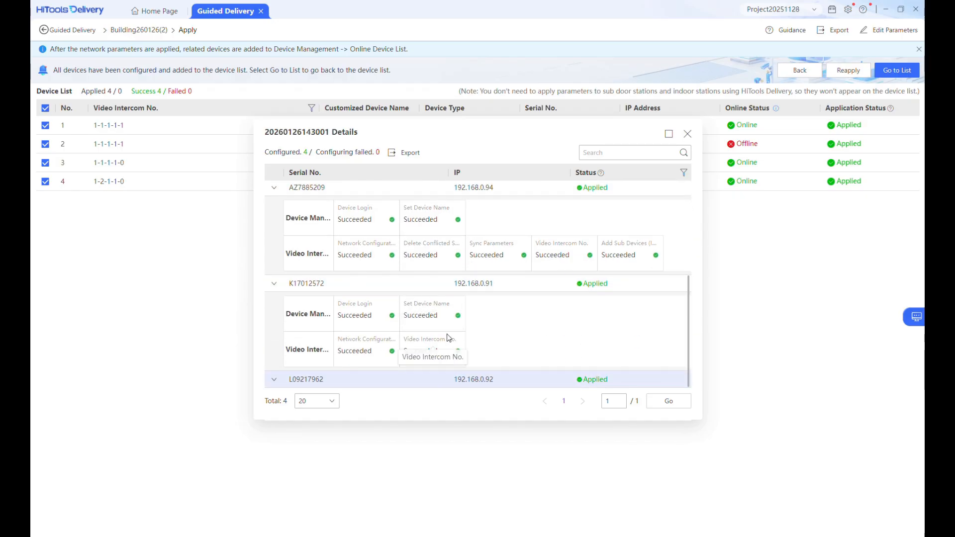
{"action": "scroll", "coordinate": [446, 338], "scroll_direction": "down", "scroll_amount": 3}
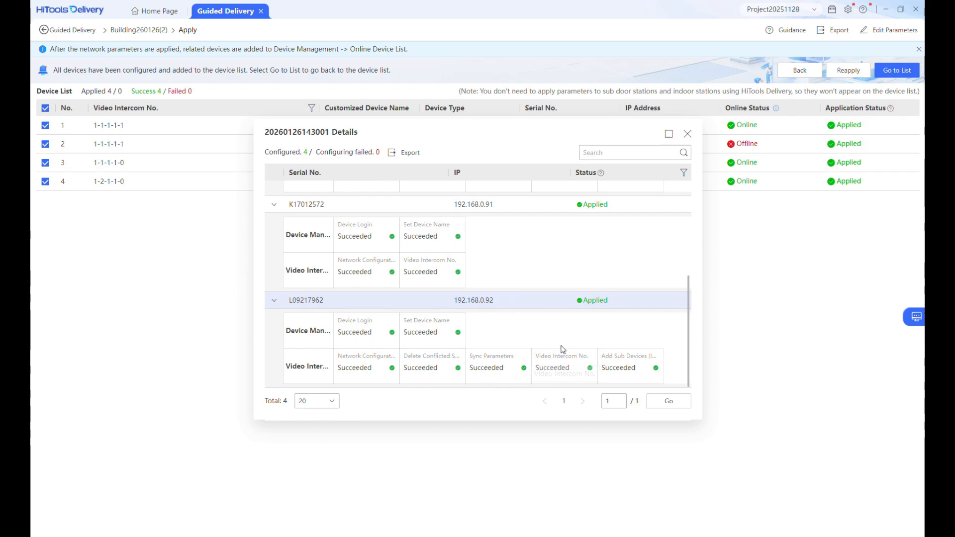
{"action": "left_click", "coordinate": [688, 134]}
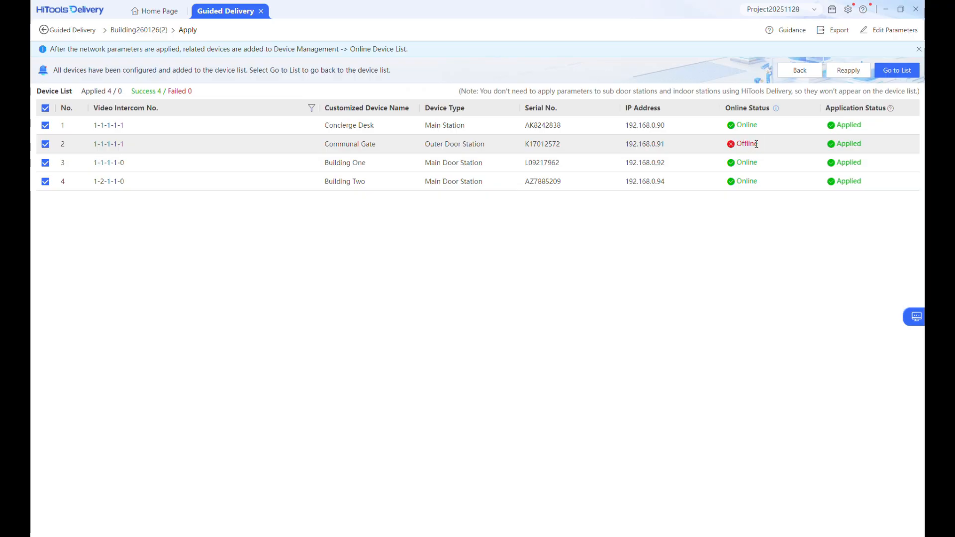
{"action": "left_click", "coordinate": [896, 72]}
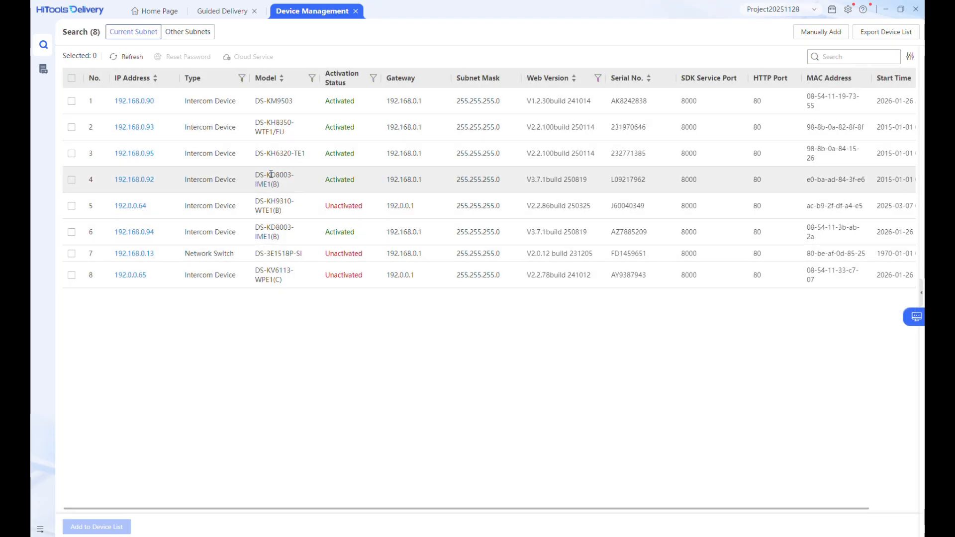
Refresh the status of all six managed devices and open Building One's configuration
{"action": "left_click", "coordinate": [45, 71]}
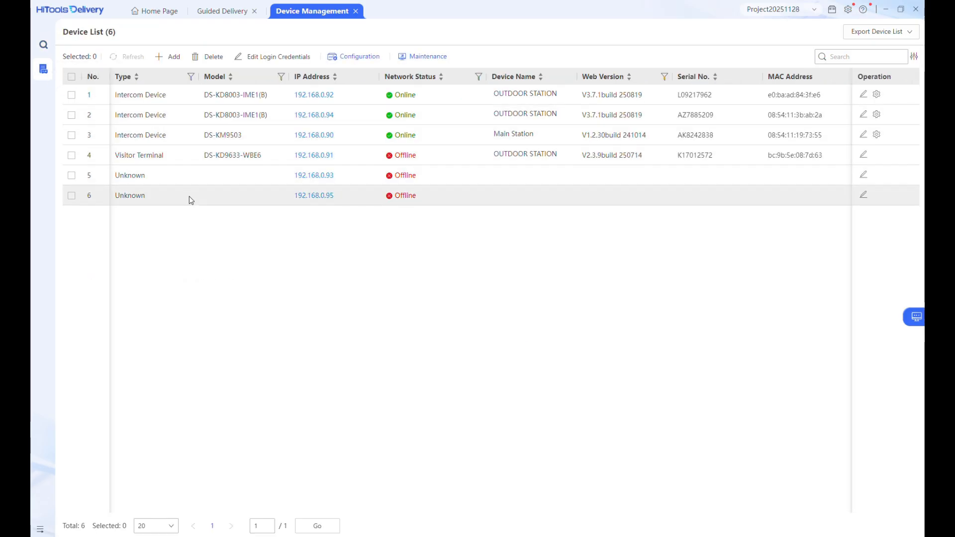
{"action": "left_click", "coordinate": [72, 76]}
{"action": "left_click", "coordinate": [128, 57]}
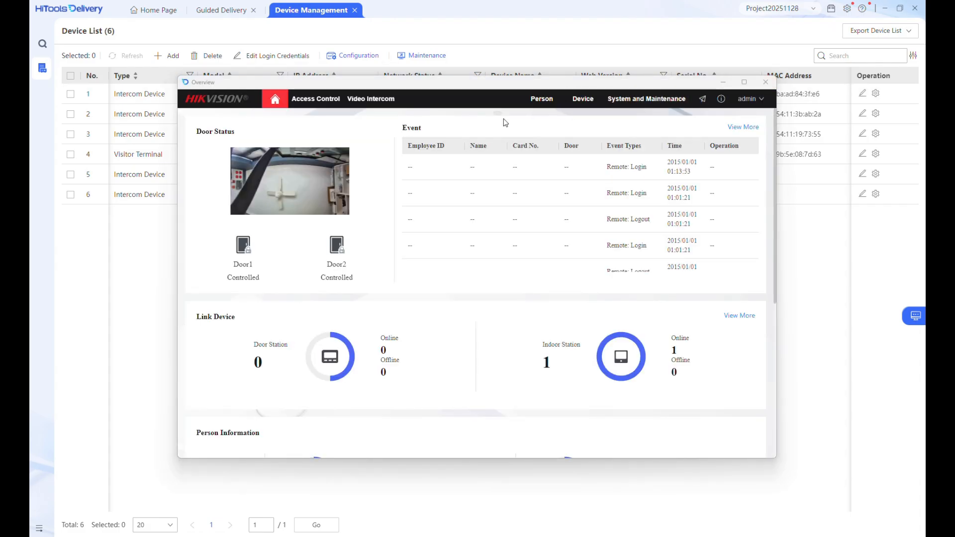
{"action": "left_click", "coordinate": [381, 102]}
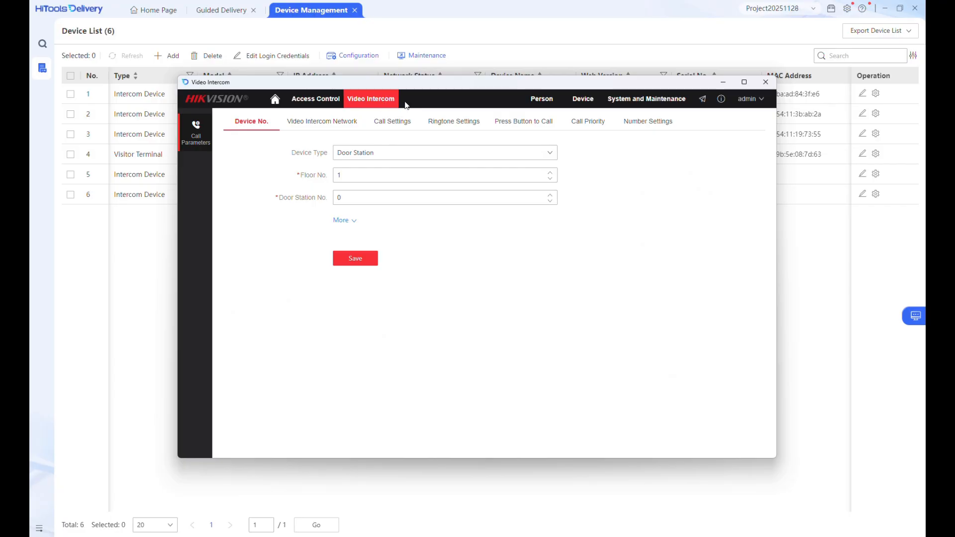
Rename TemplatePlan1 to Concierge, assign Center to the whole weekly grid, and save it
{"action": "left_click", "coordinate": [521, 125]}
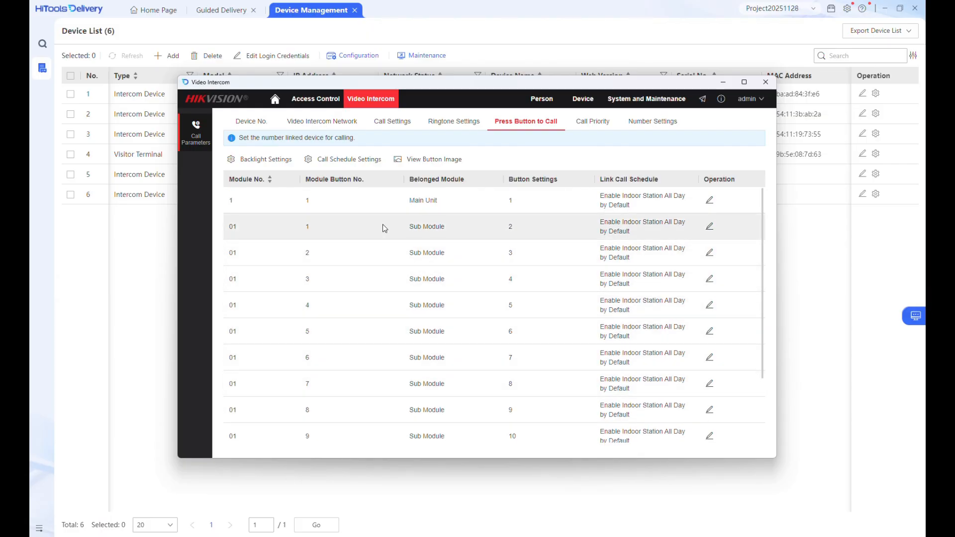
{"action": "left_click", "coordinate": [337, 159]}
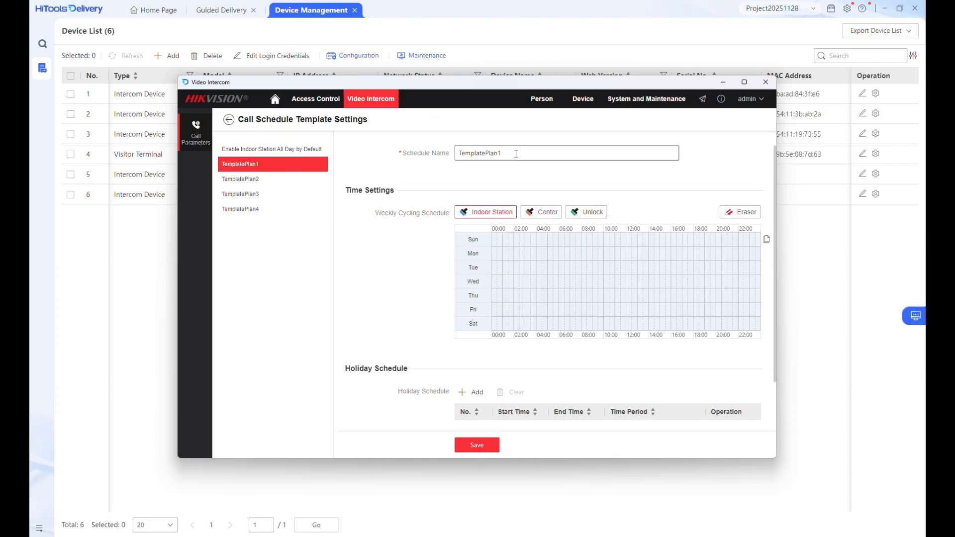
{"action": "left_click_drag", "start_coordinate": [516, 155], "coordinate": [418, 146]}
{"action": "type", "text": "C"}
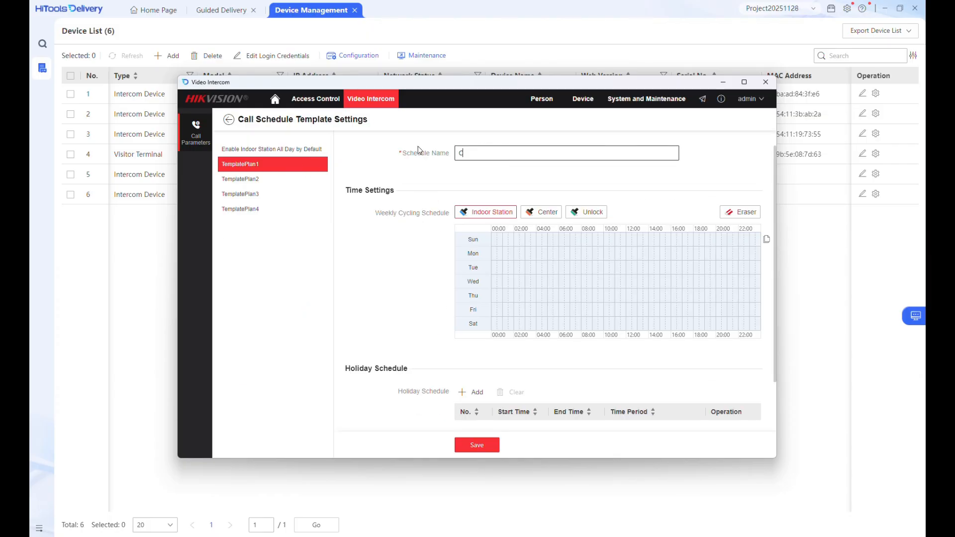
{"action": "type", "text": "oncierge"}
{"action": "left_click", "coordinate": [546, 212]}
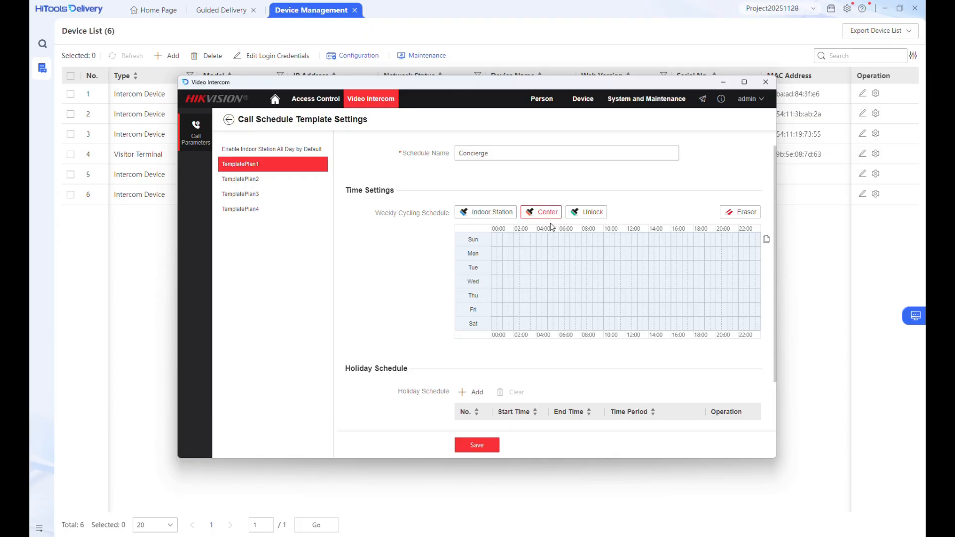
{"action": "mouse_move", "coordinate": [495, 237]}
{"action": "left_mouse_down"}
{"action": "mouse_move", "coordinate": [683, 241]}
{"action": "mouse_move", "coordinate": [764, 267]}
{"action": "mouse_move", "coordinate": [764, 324]}
{"action": "left_mouse_up"}
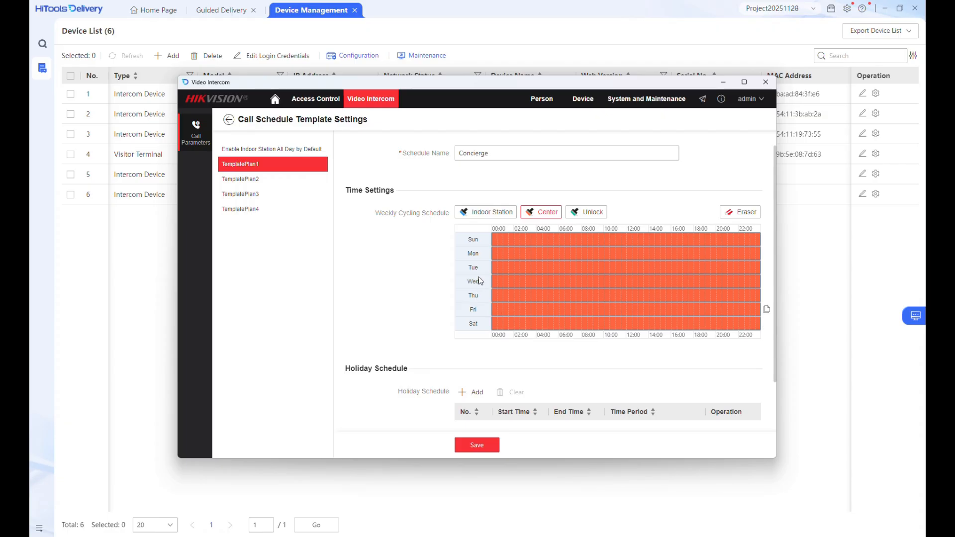
{"action": "left_click", "coordinate": [476, 446]}
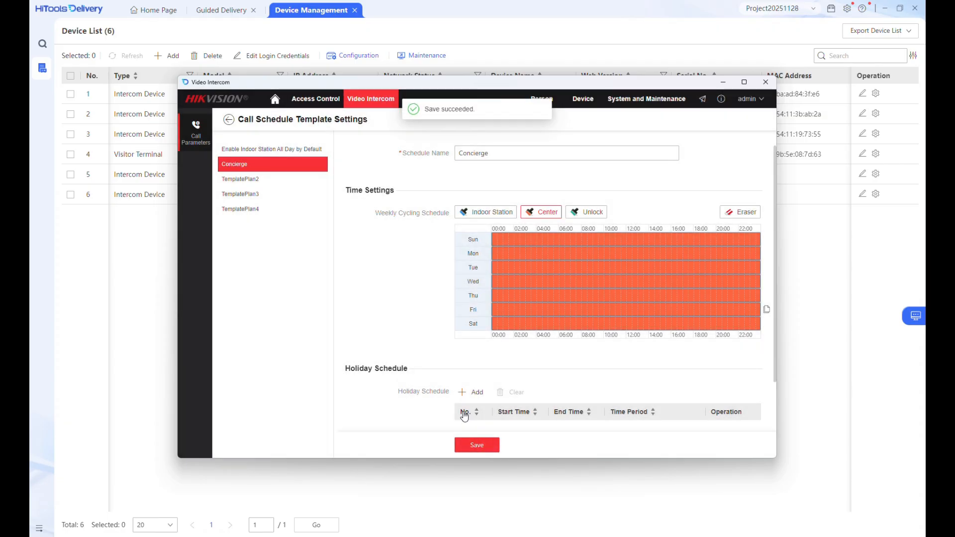
Link the Main Unit call button to the Concierge call schedule
{"action": "left_click", "coordinate": [229, 120]}
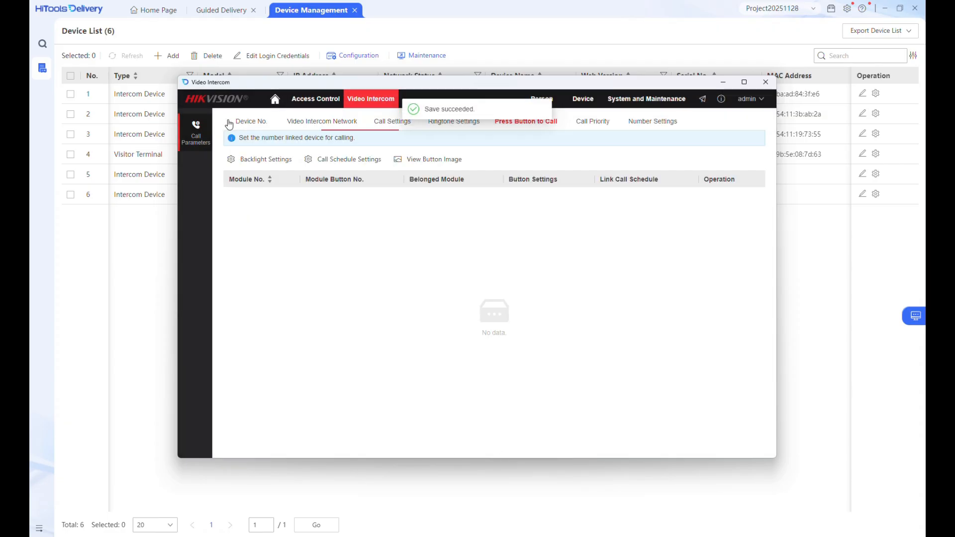
{"action": "left_click", "coordinate": [710, 201]}
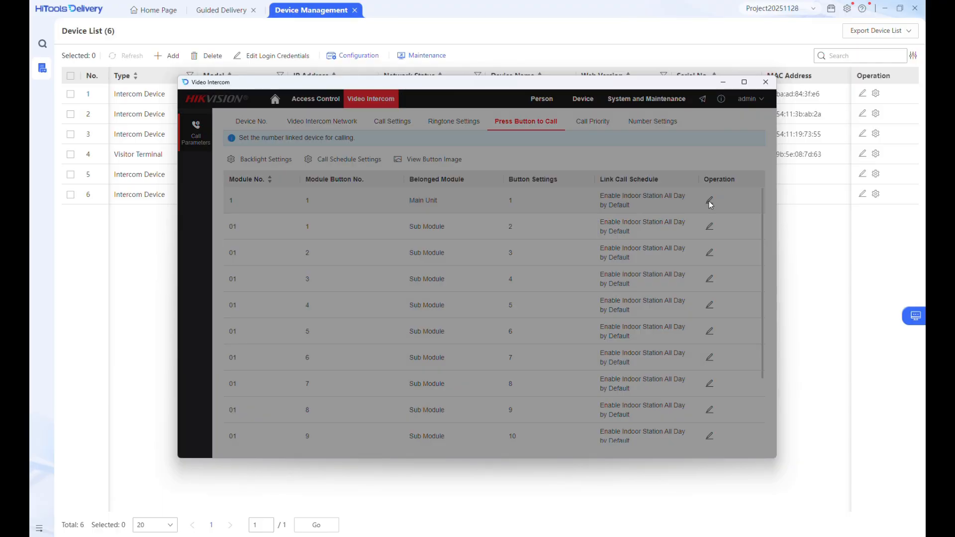
{"action": "left_click", "coordinate": [677, 190]}
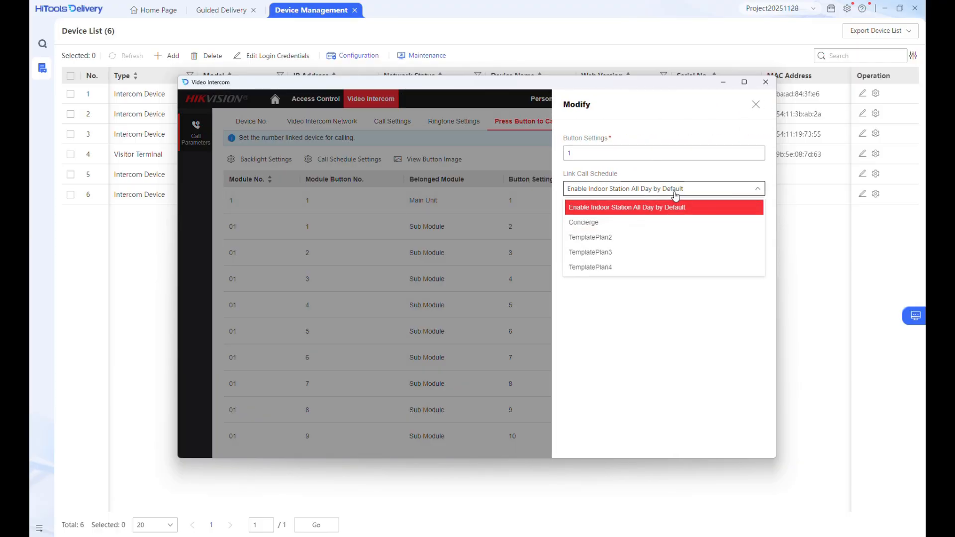
{"action": "left_click", "coordinate": [595, 219]}
{"action": "left_click", "coordinate": [586, 225]}
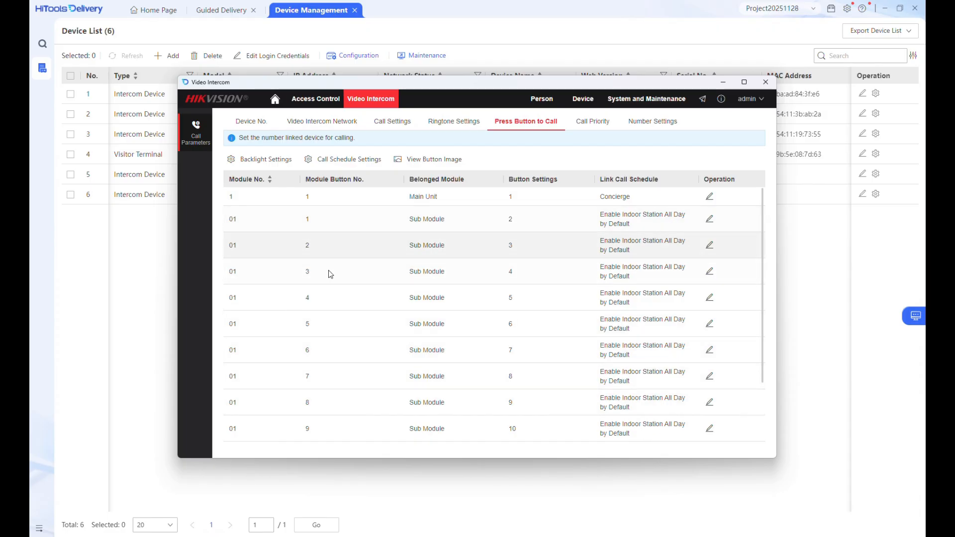
Change sub-module button 01/1's Button Settings value to 1, then close the configuration window
{"action": "left_click", "coordinate": [709, 219]}
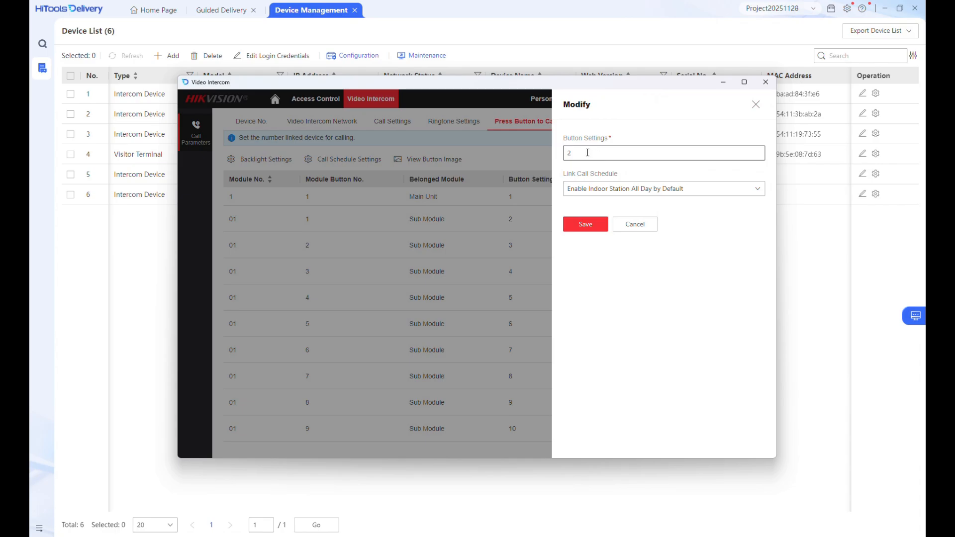
{"action": "left_click", "coordinate": [587, 152]}
{"action": "key", "text": "BackSpace"}
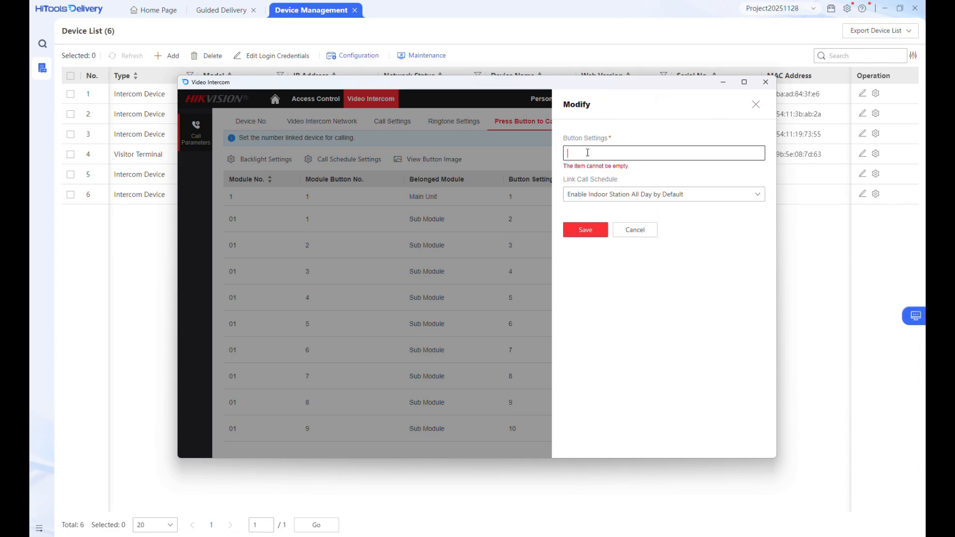
{"action": "type", "text": "1"}
{"action": "left_click", "coordinate": [600, 221]}
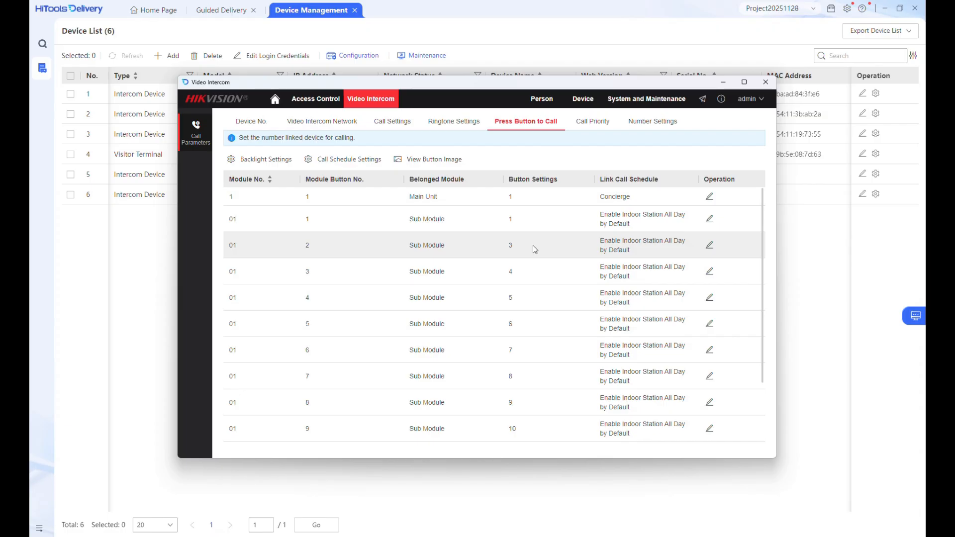
{"action": "left_click", "coordinate": [765, 83]}
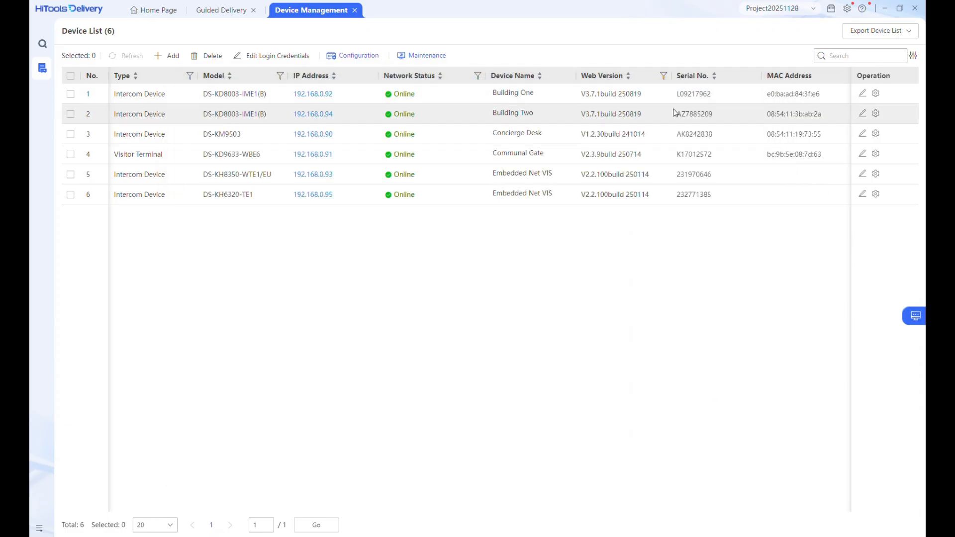
Open Building Two's Video Intercom Press Button to Call settings
{"action": "left_click", "coordinate": [318, 116]}
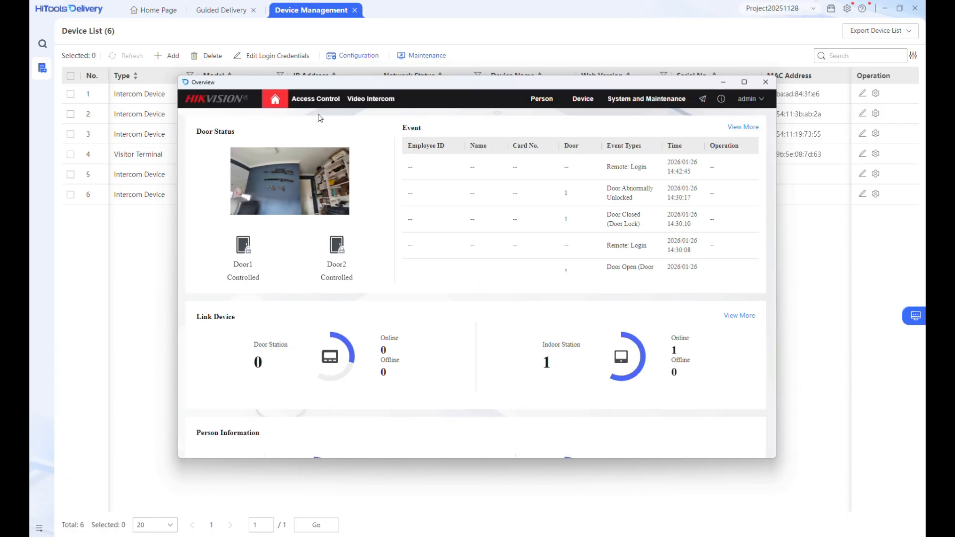
{"action": "left_click", "coordinate": [364, 101]}
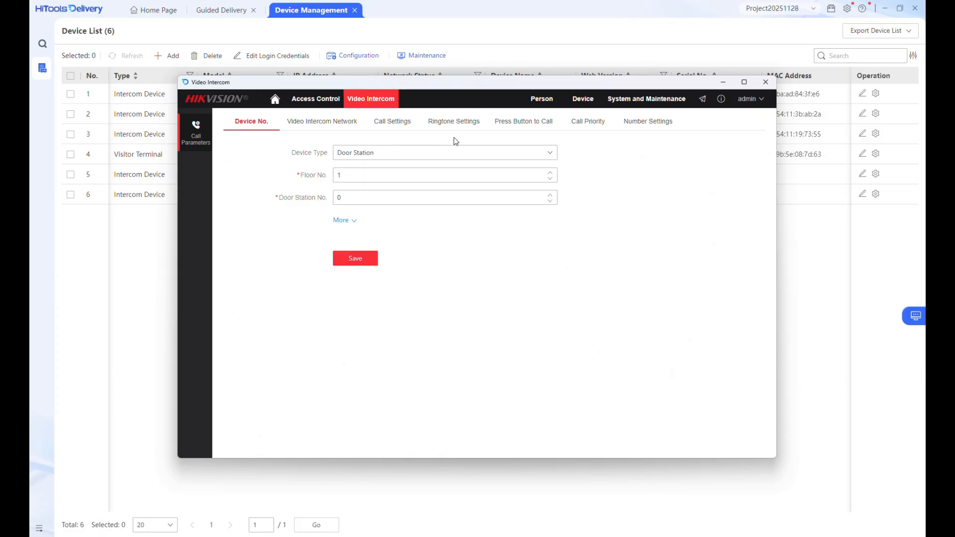
{"action": "left_click", "coordinate": [538, 123]}
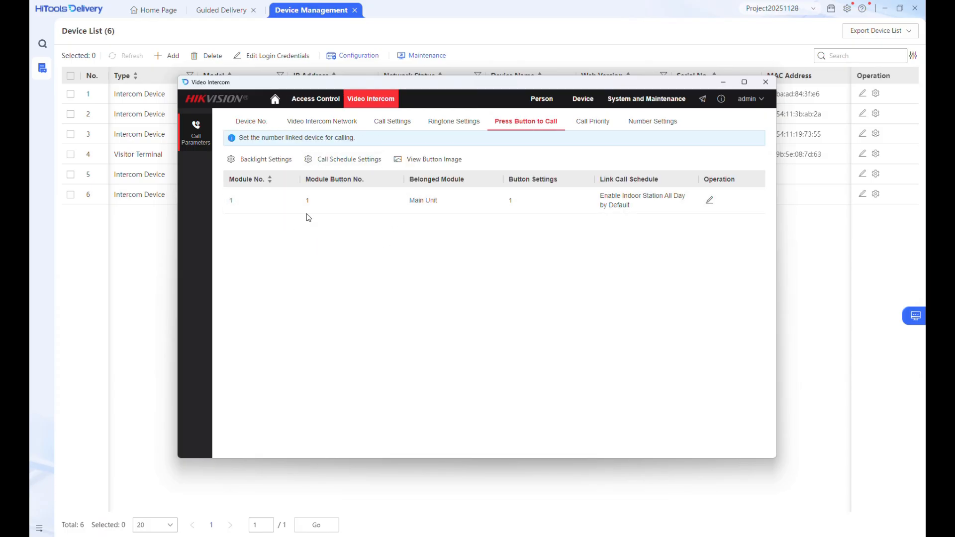
Rename TemplatePlan1 to Concierge with Center covering the whole week, all day, and save
{"action": "left_click", "coordinate": [340, 160]}
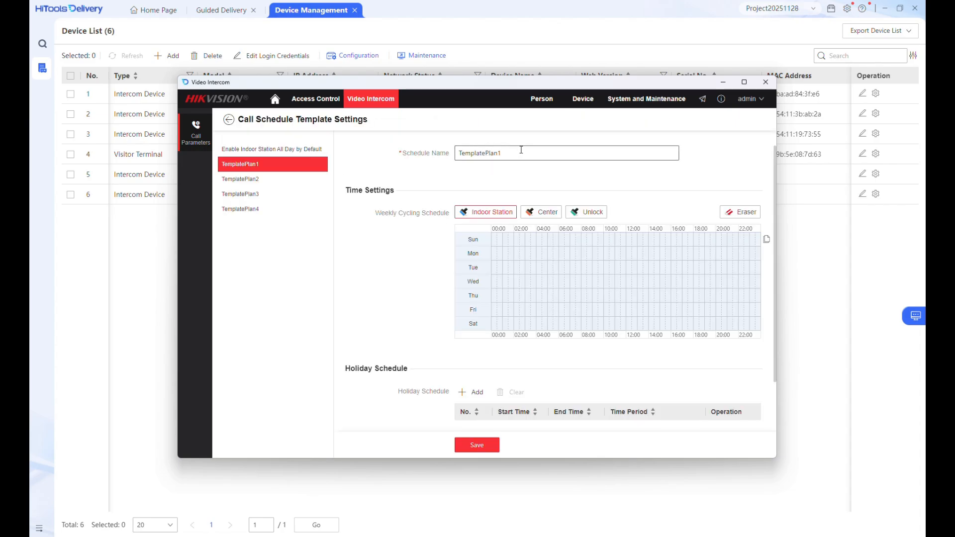
{"action": "left_click_drag", "start_coordinate": [520, 150], "coordinate": [437, 151]}
{"action": "type", "text": "Concierge"}
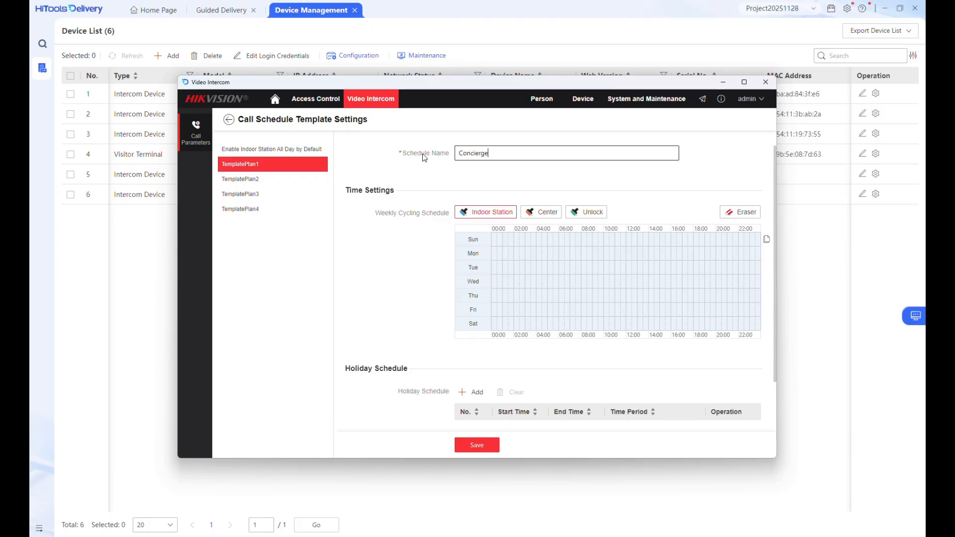
{"action": "left_click", "coordinate": [546, 213]}
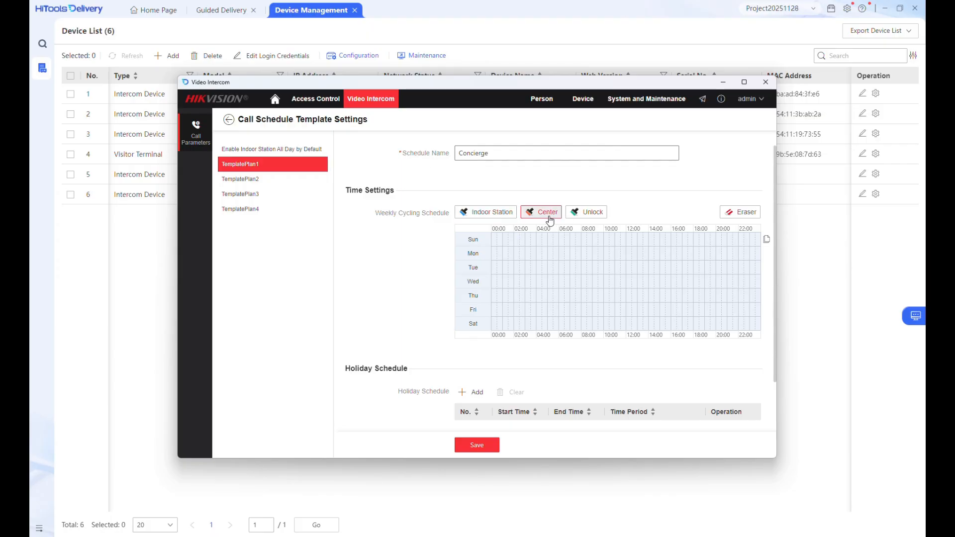
{"action": "mouse_move", "coordinate": [494, 237]}
{"action": "left_mouse_down"}
{"action": "mouse_move", "coordinate": [667, 275]}
{"action": "mouse_move", "coordinate": [740, 324]}
{"action": "mouse_move", "coordinate": [760, 326]}
{"action": "left_mouse_up"}
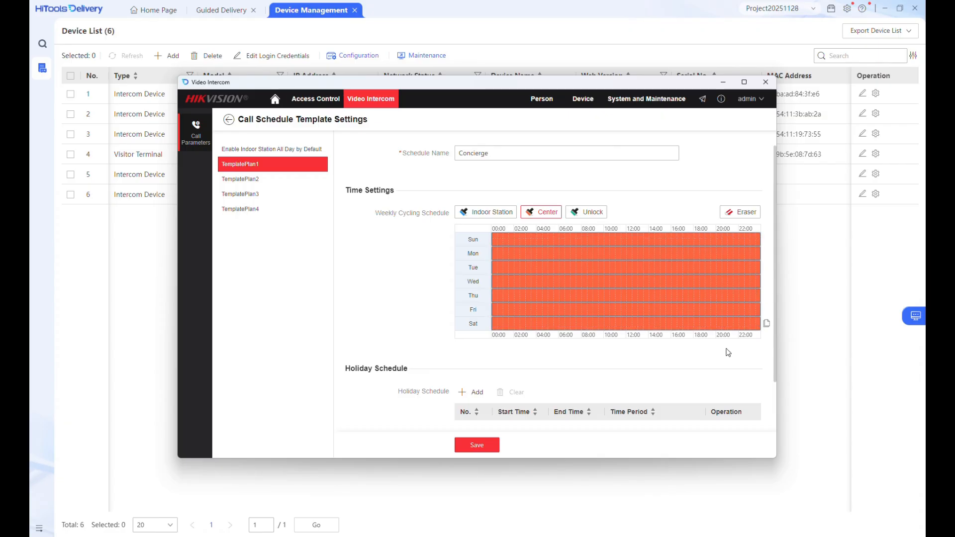
{"action": "left_click", "coordinate": [480, 445]}
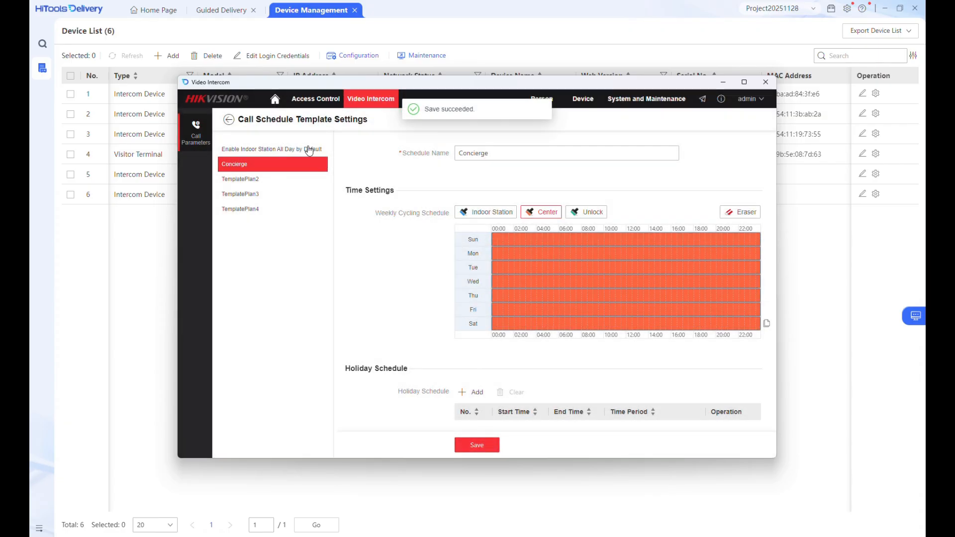
{"action": "left_click", "coordinate": [228, 121]}
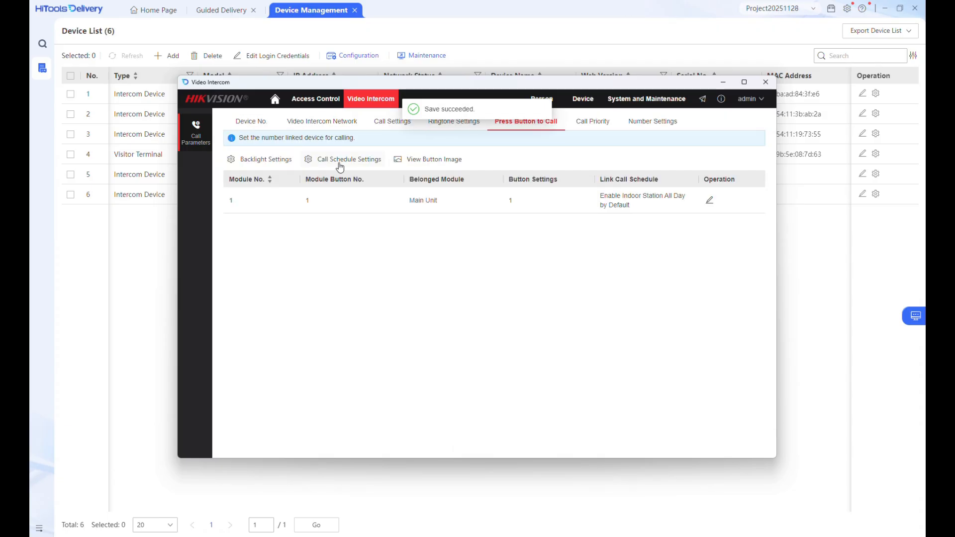
Set Building Two's Main Unit button to the Concierge call schedule, save, and close configuration
{"action": "left_click", "coordinate": [709, 201]}
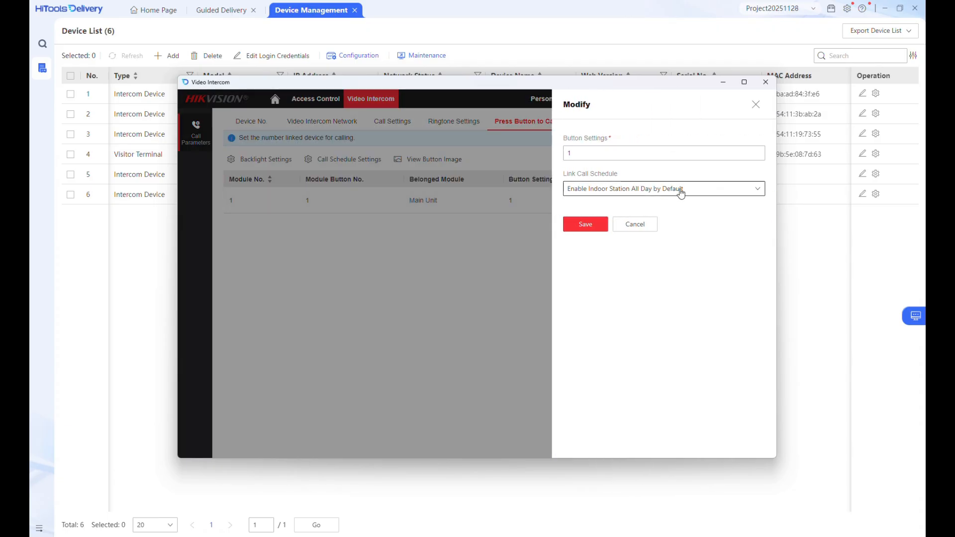
{"action": "left_click", "coordinate": [682, 190]}
{"action": "left_click", "coordinate": [612, 222]}
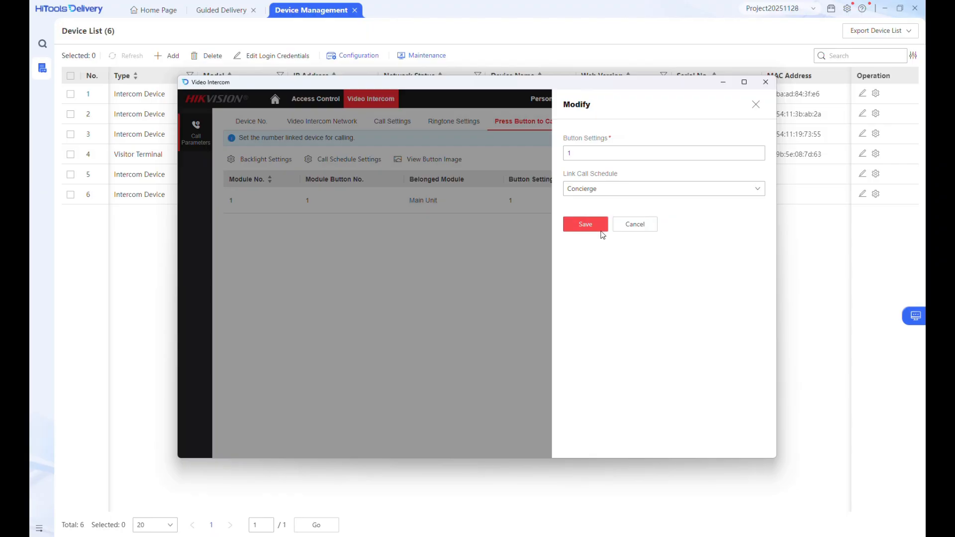
{"action": "left_click", "coordinate": [586, 225]}
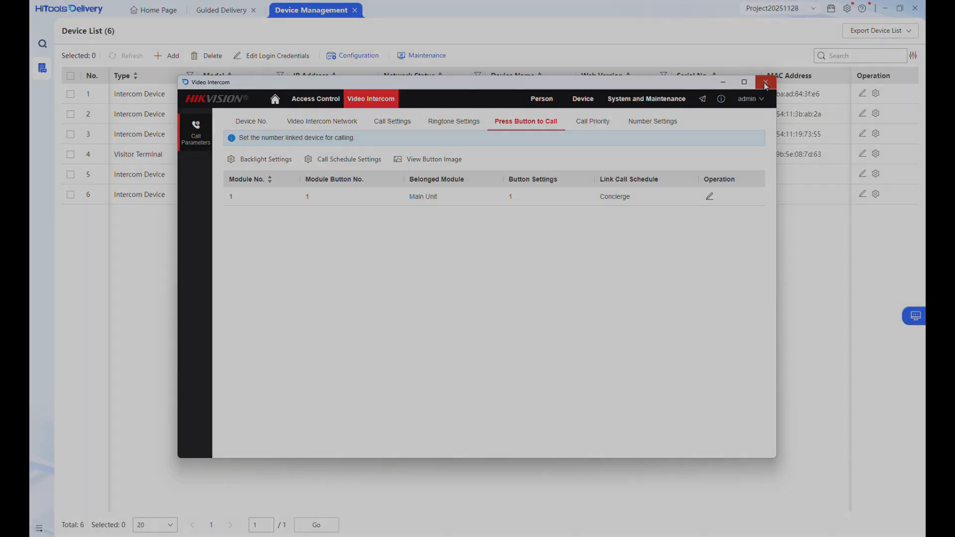
{"action": "left_click", "coordinate": [766, 83]}
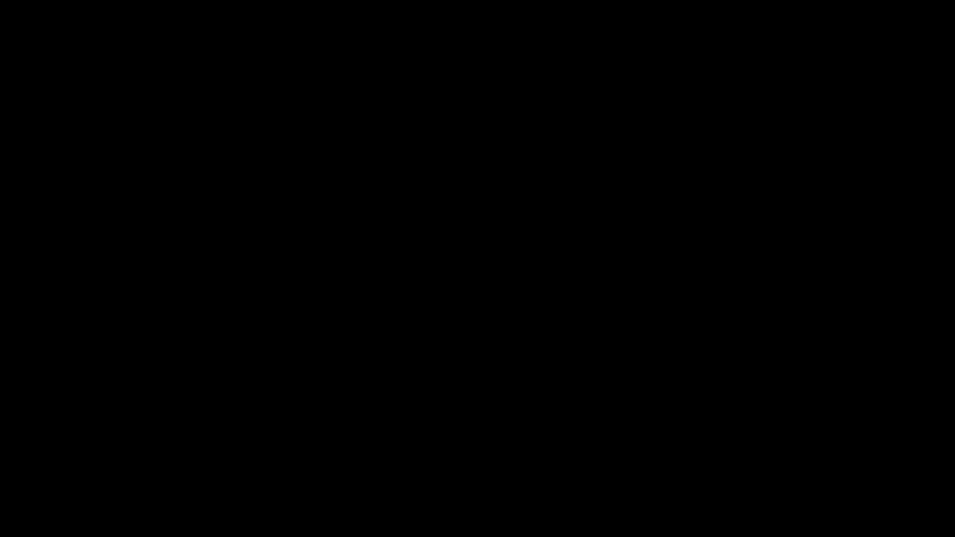